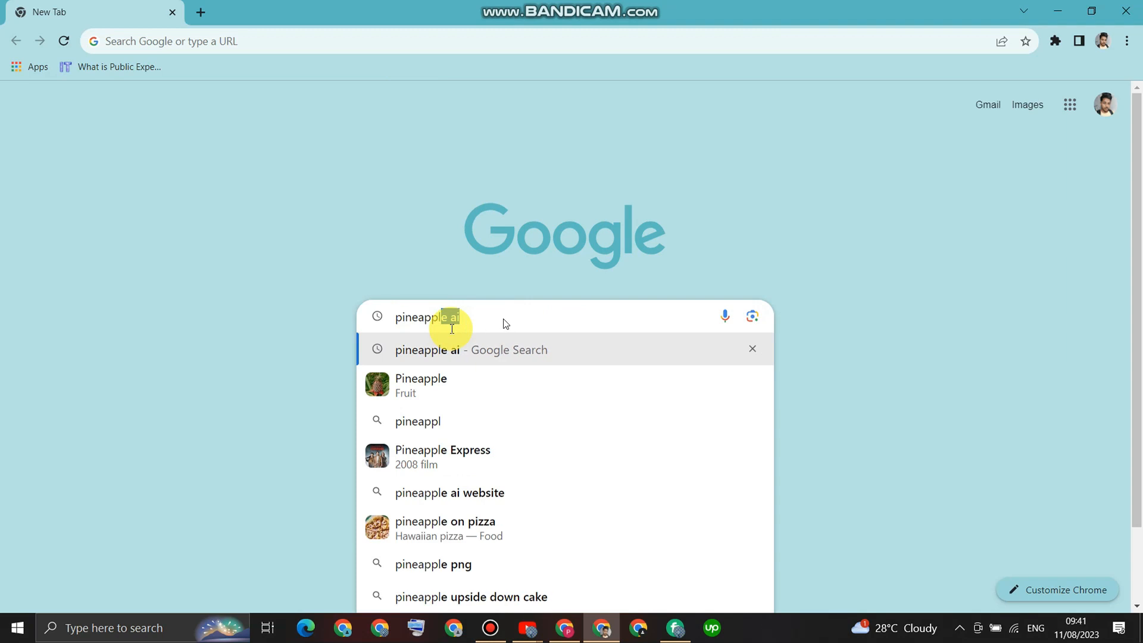
- Search Google for "pineapple ai" and open the Pineapple Builder website from the results
text(ai)
click(450, 353)
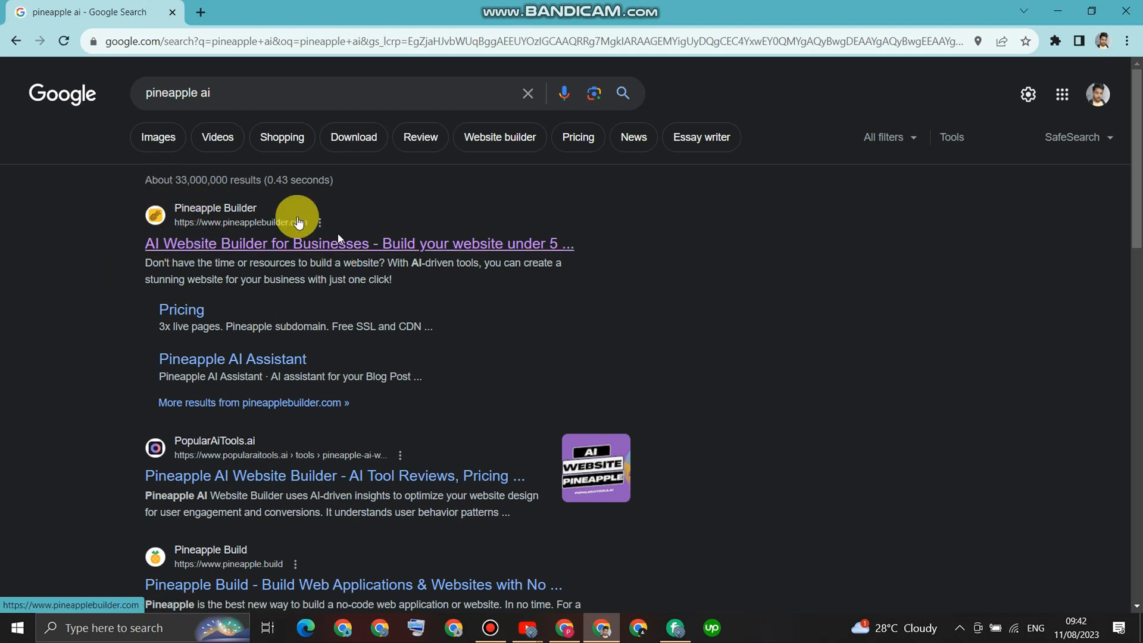
click(261, 245)
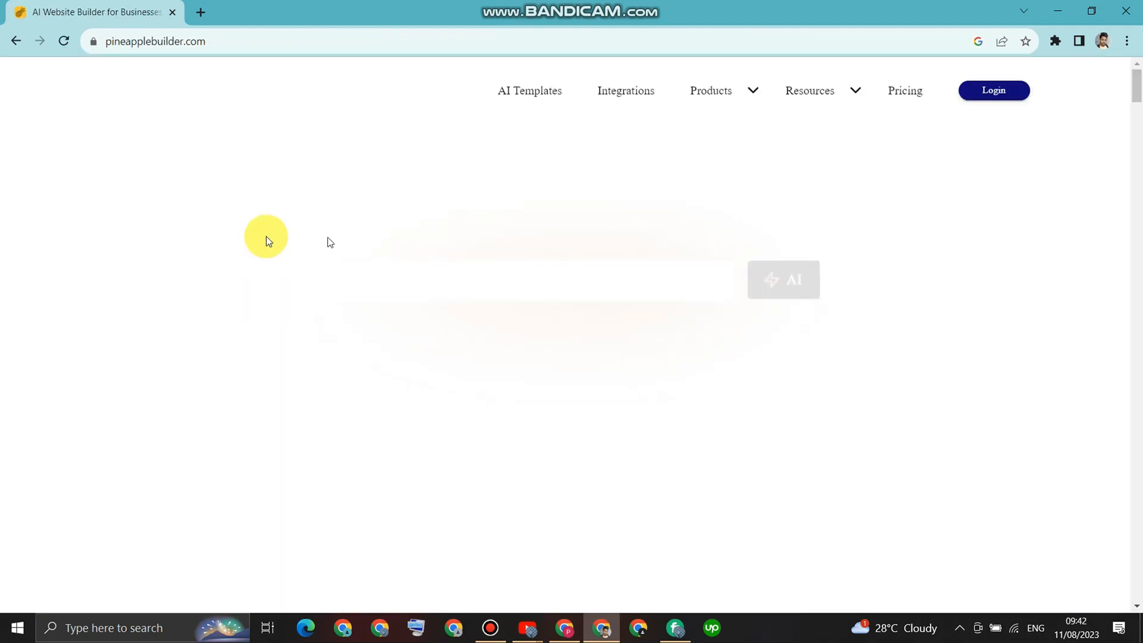
- Look through the Pineapple Builder homepage and start creating a website from its Customise section
scroll(279, 208, down, 20)
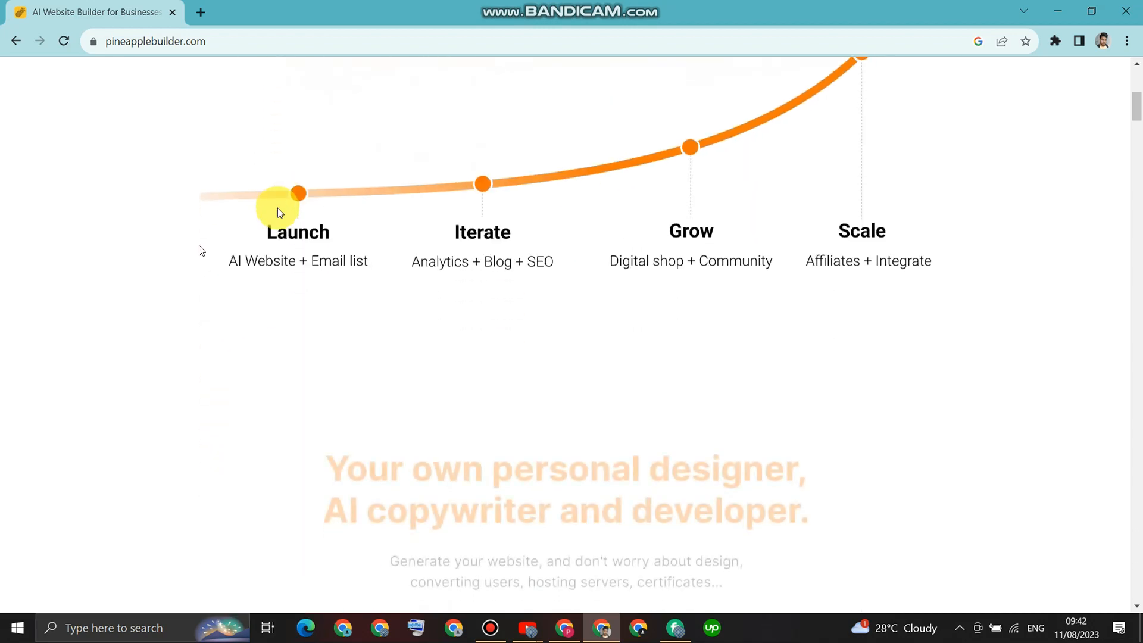
scroll(273, 219, down, 15)
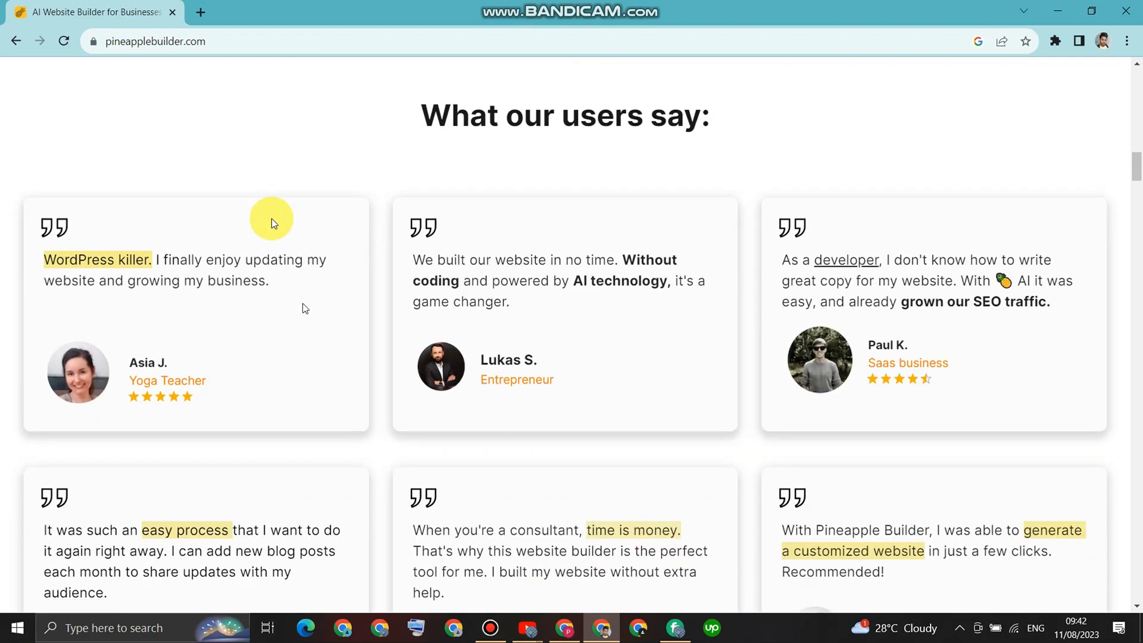
scroll(266, 224, down, 15)
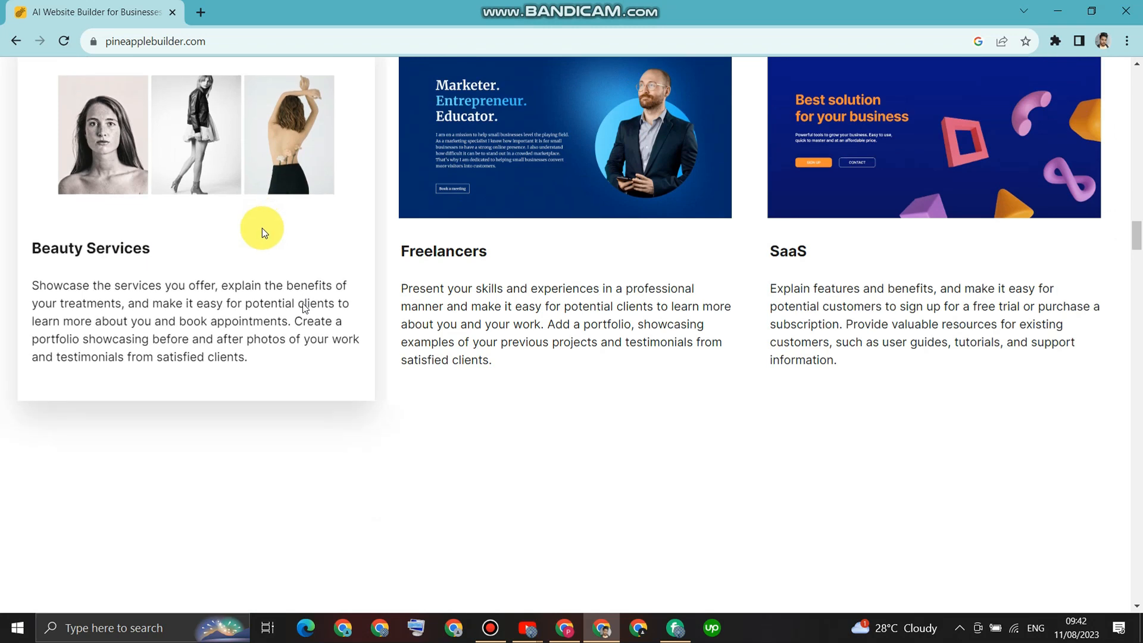
scroll(255, 233, down, 15)
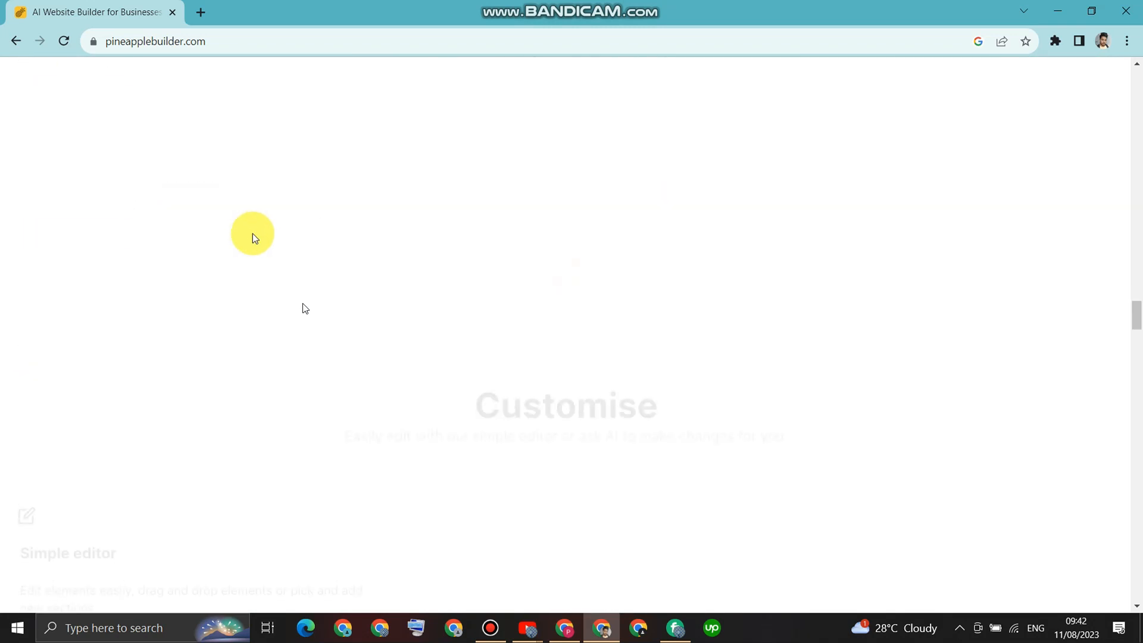
scroll(249, 239, down, 3)
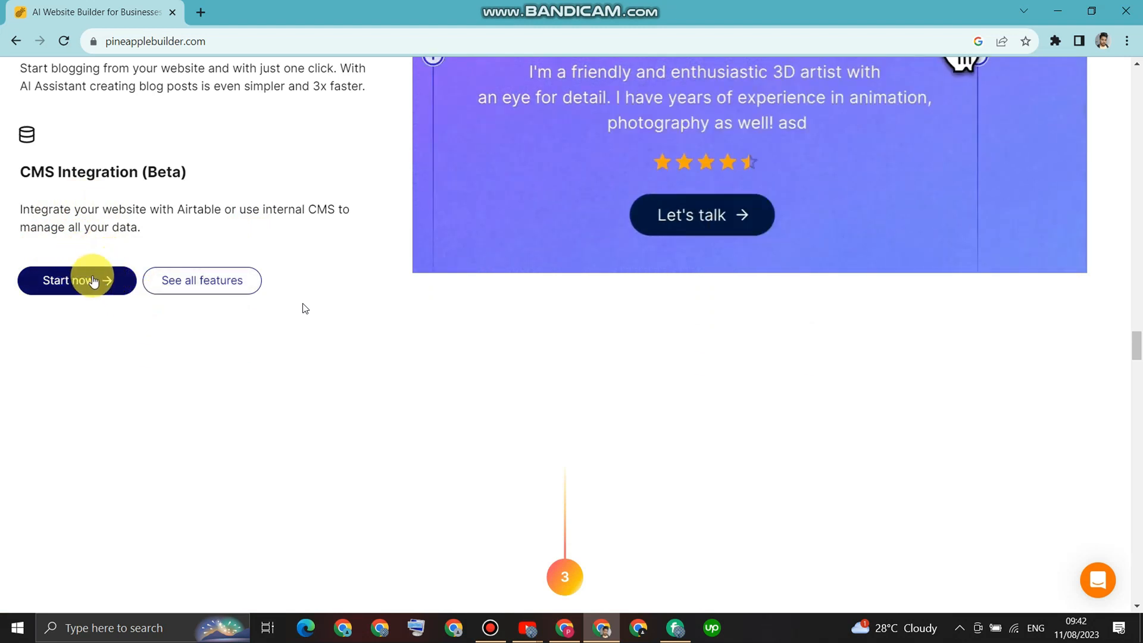
click(89, 282)
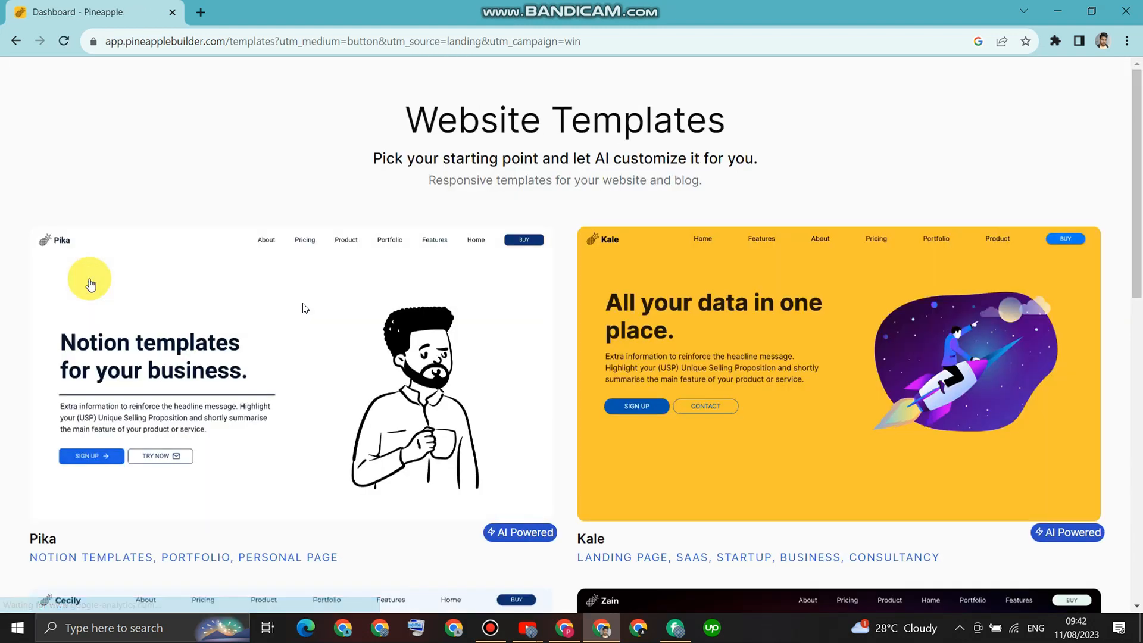
- Browse the website templates and choose the Kale template for AI customisation
scroll(575, 322, down, 5)
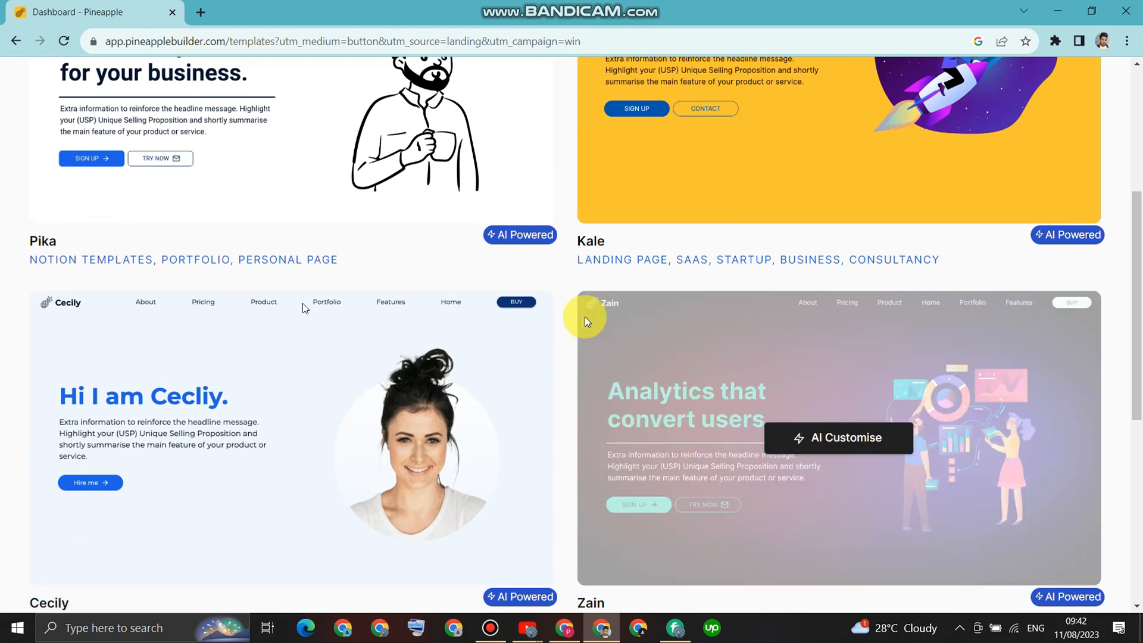
scroll(589, 318, up, 3)
mouse_move(661, 303)
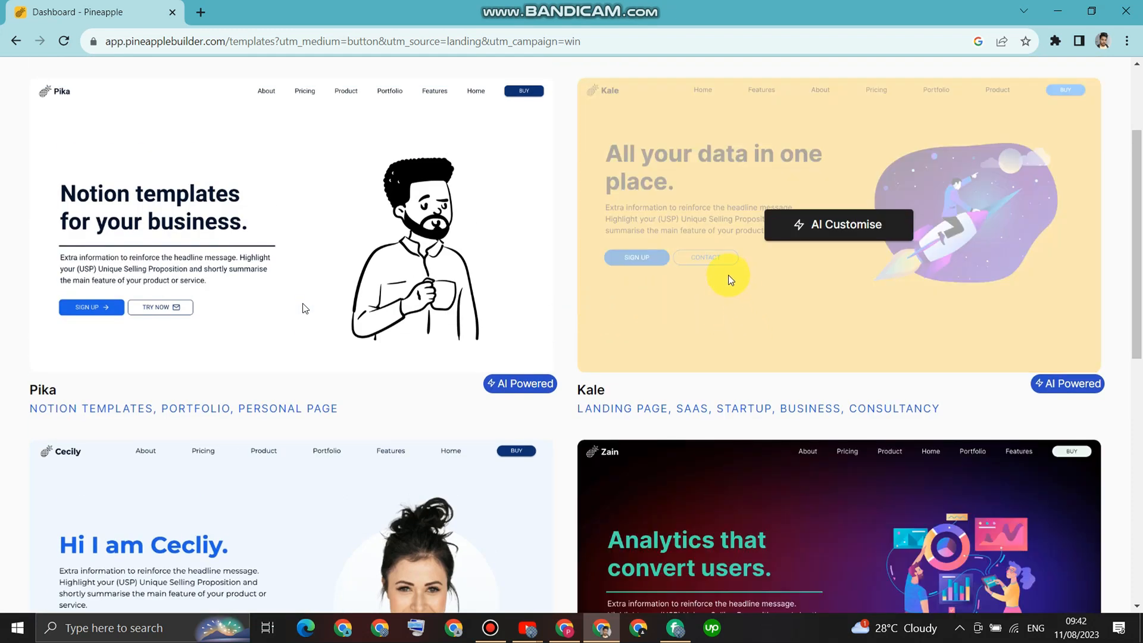
scroll(755, 274, up, 3)
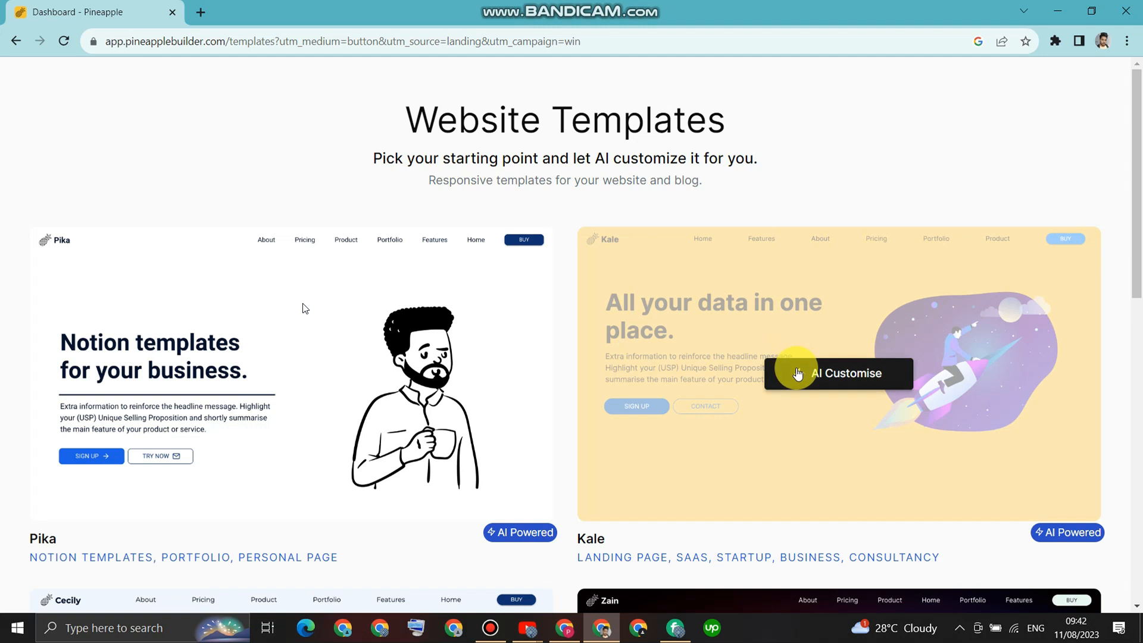
click(798, 374)
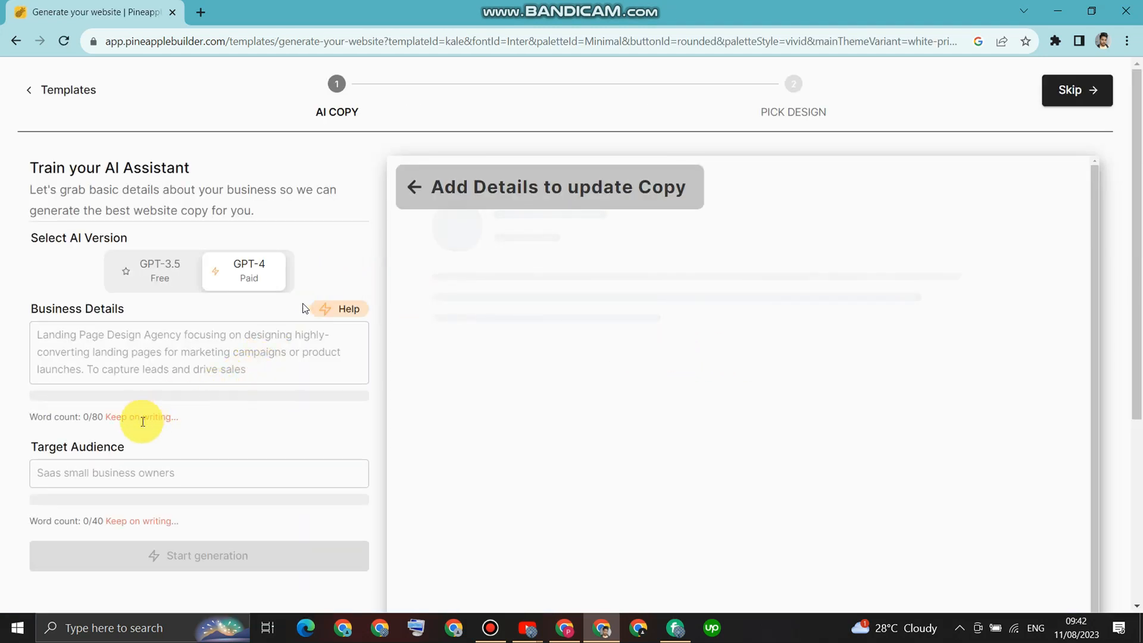
- Enter "Social media marketing manager" as business details and "Audience from social media" as target audience, and start the AI copy generation
click(167, 366)
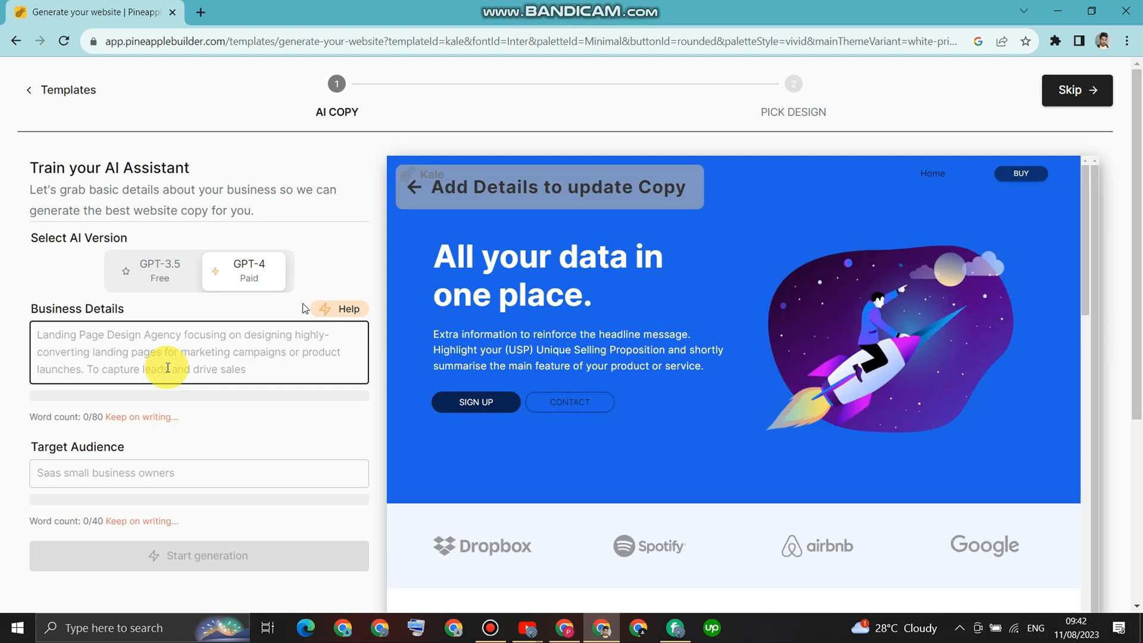
text(Social media marketing manager)
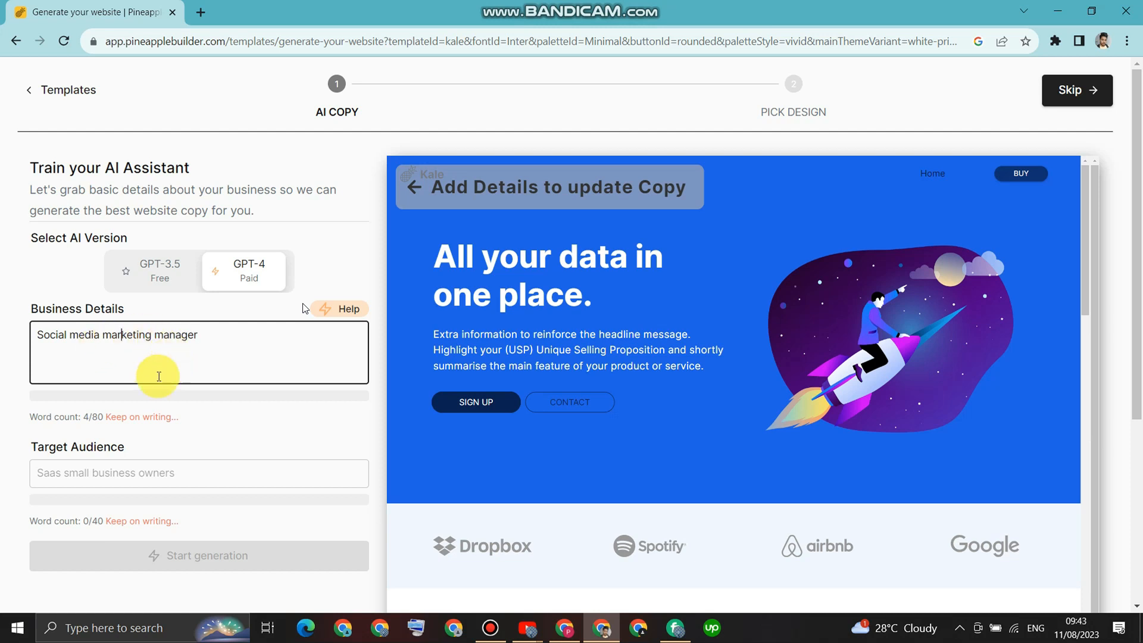
click(94, 478)
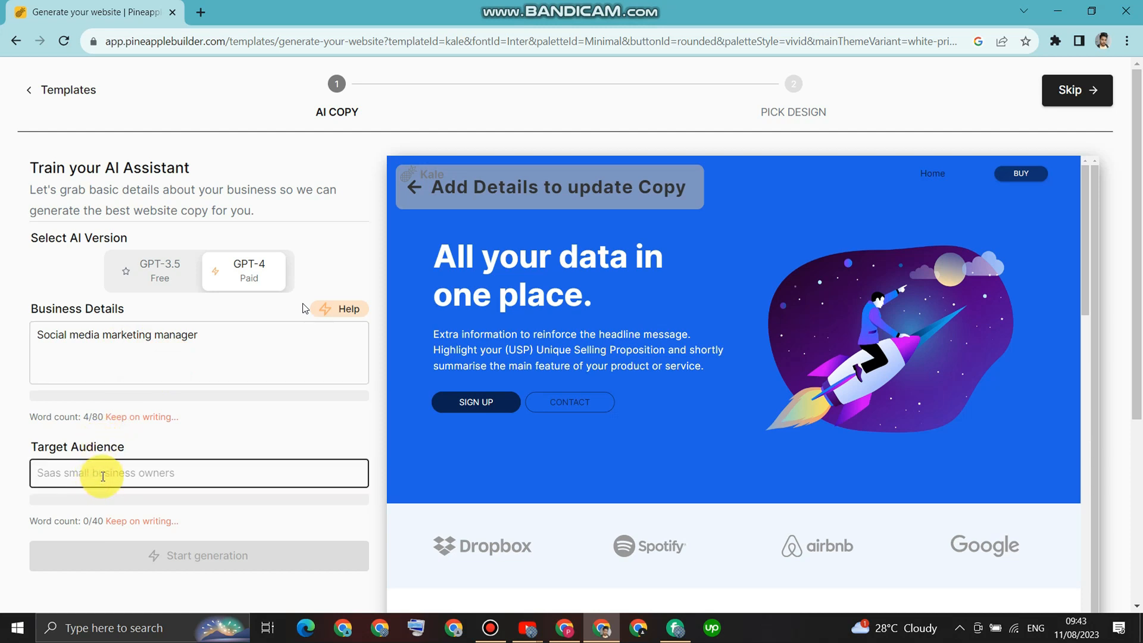
text(Audience from social media)
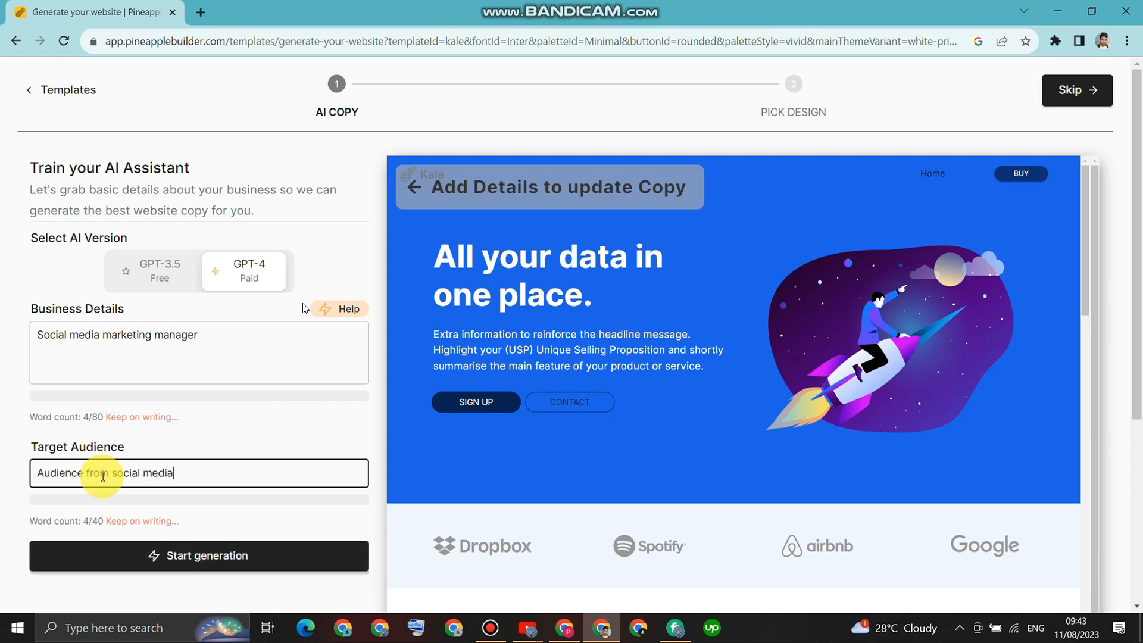
scroll(102, 448, down, 3)
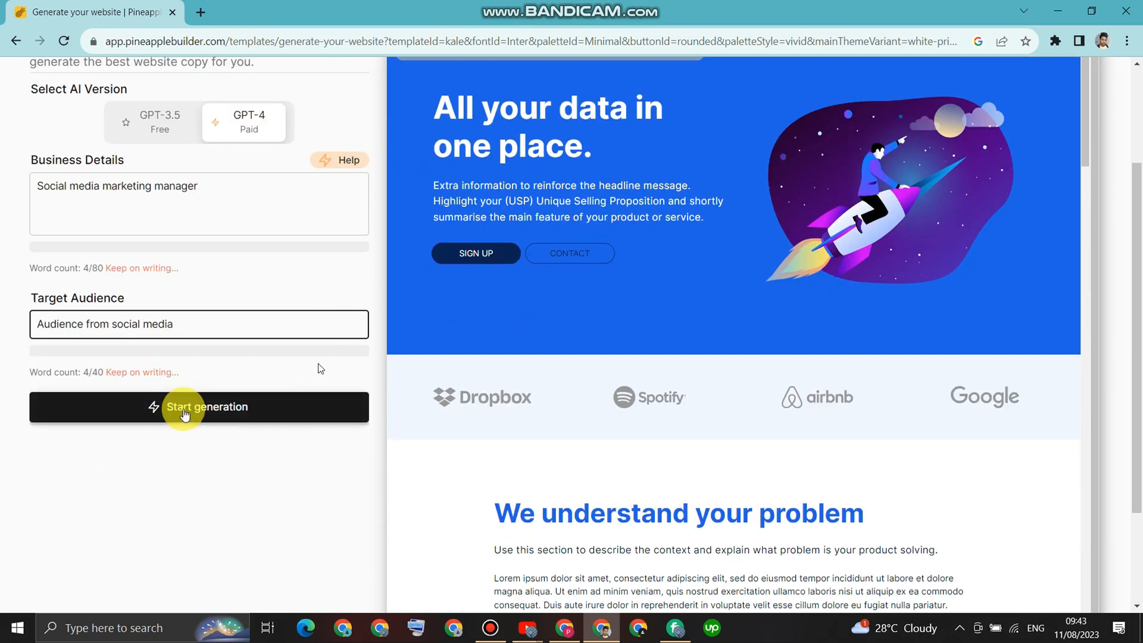
click(191, 415)
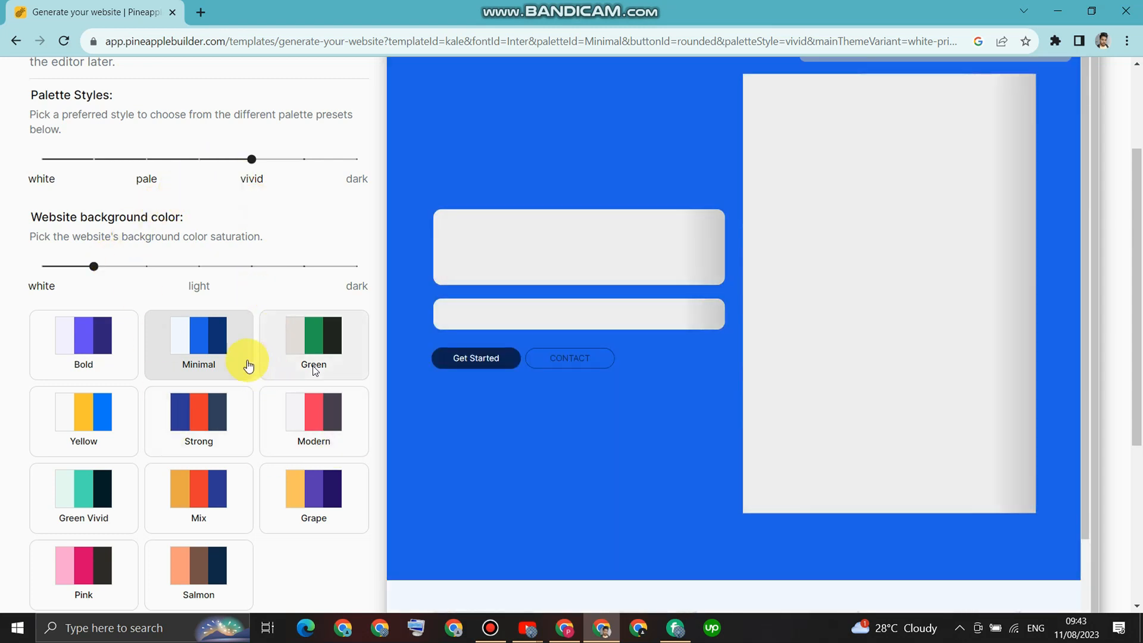
- Try out several color palettes on the website preview, including Green, Strong, Modern, Grape, Mix and Green Vivid
click(295, 338)
click(199, 350)
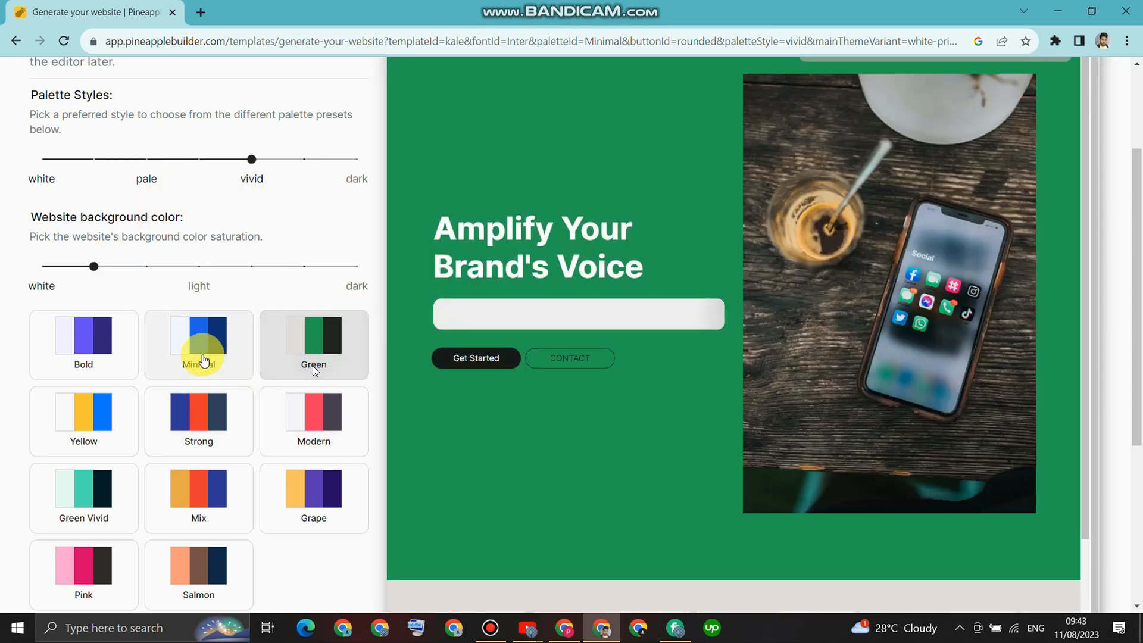
click(201, 414)
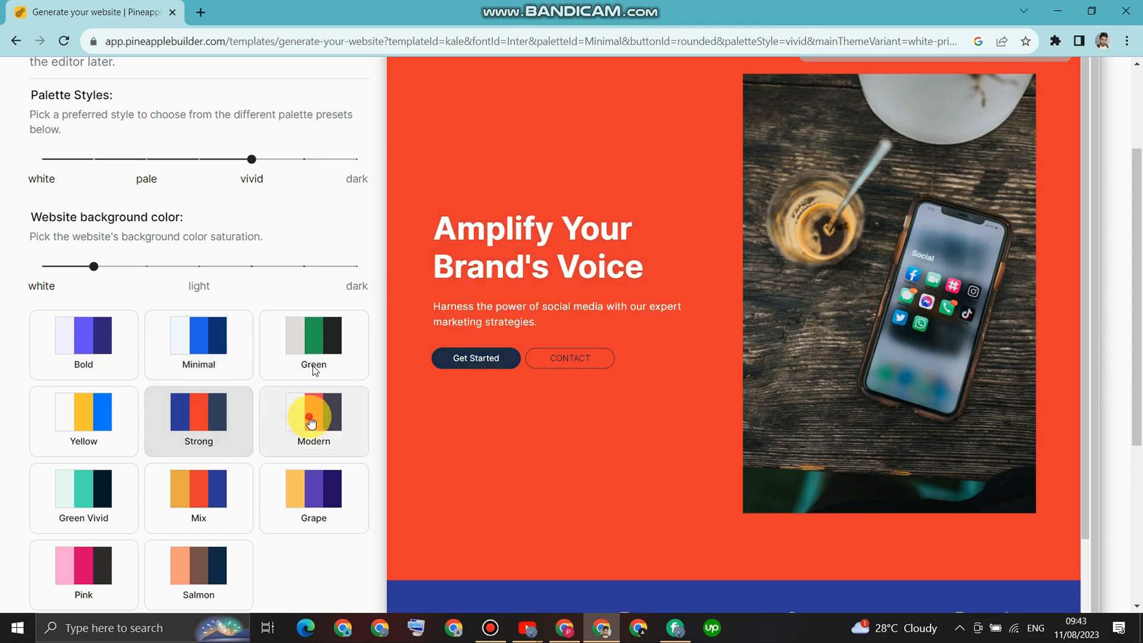
click(309, 420)
scroll(309, 420, down, 2)
click(313, 365)
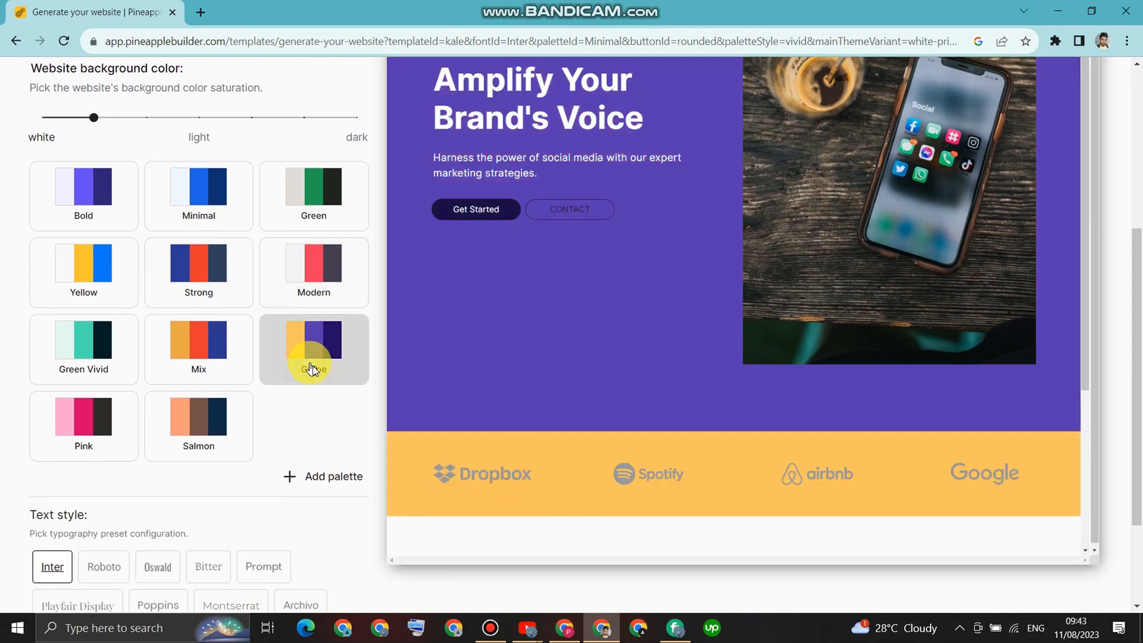
click(213, 367)
click(88, 359)
click(87, 405)
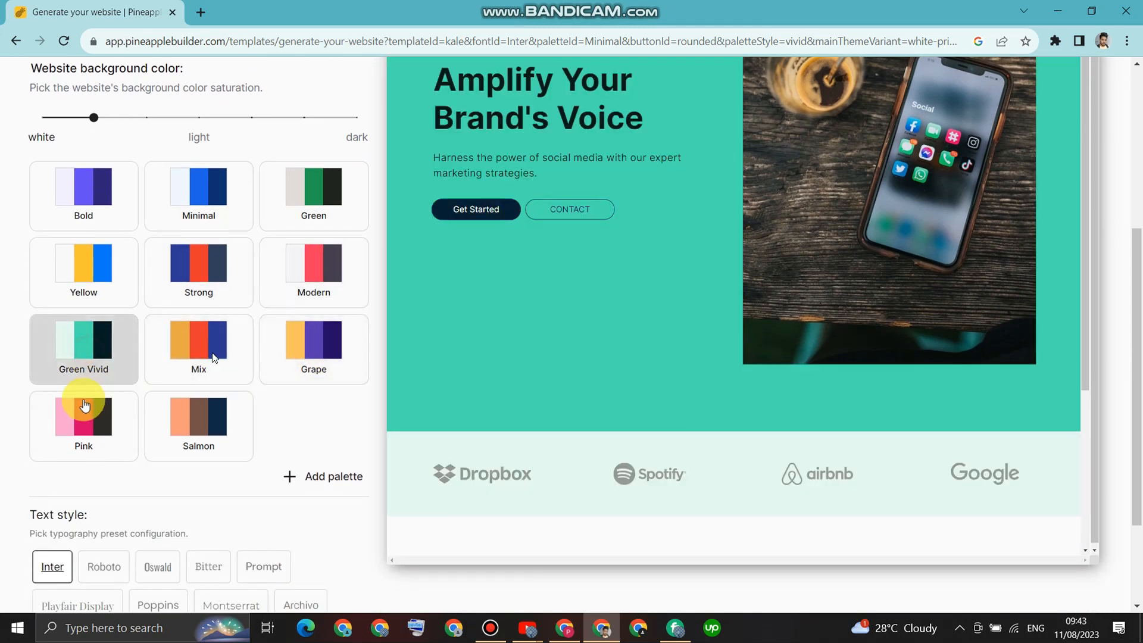
- Apply the Green Vivid color palette and the Oswald text style to the website design
click(98, 362)
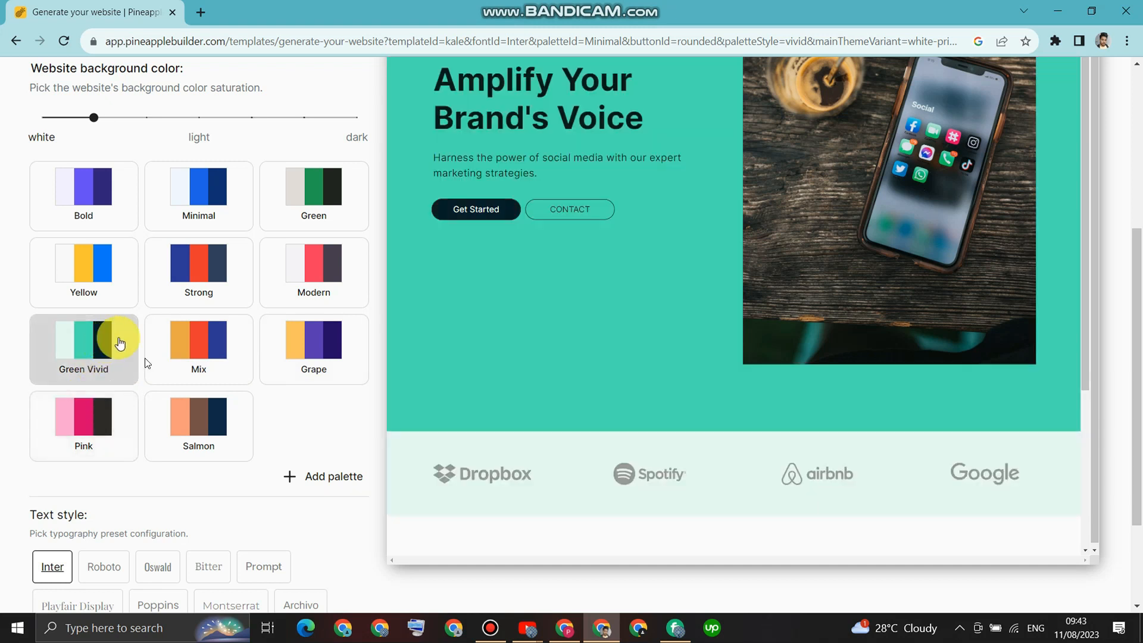
scroll(120, 343, up, 4)
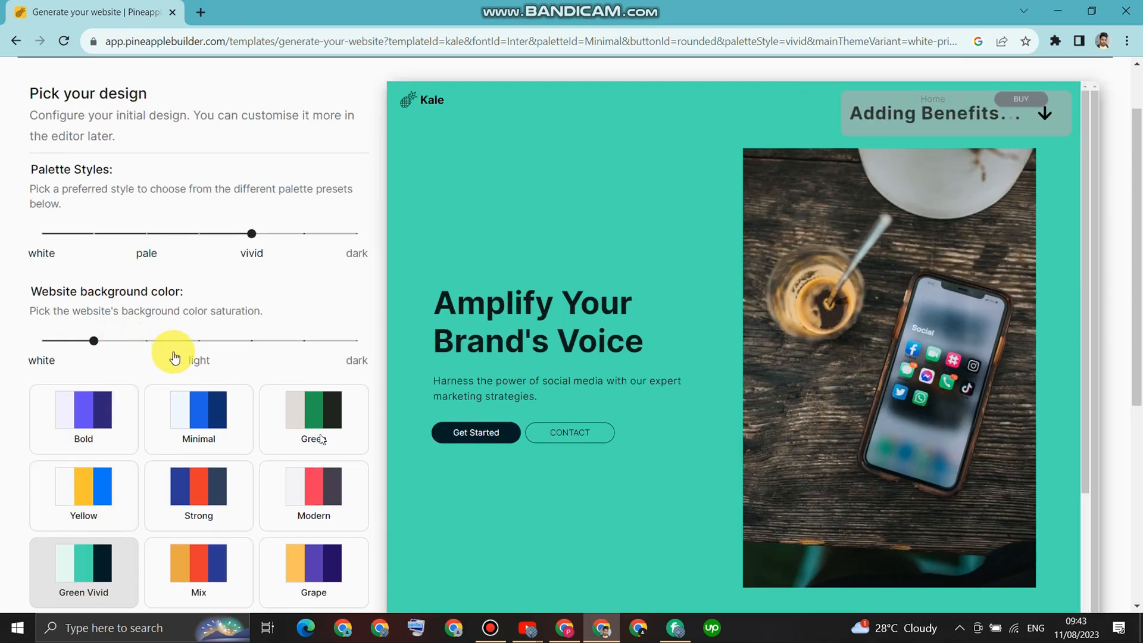
scroll(203, 360, down, 6)
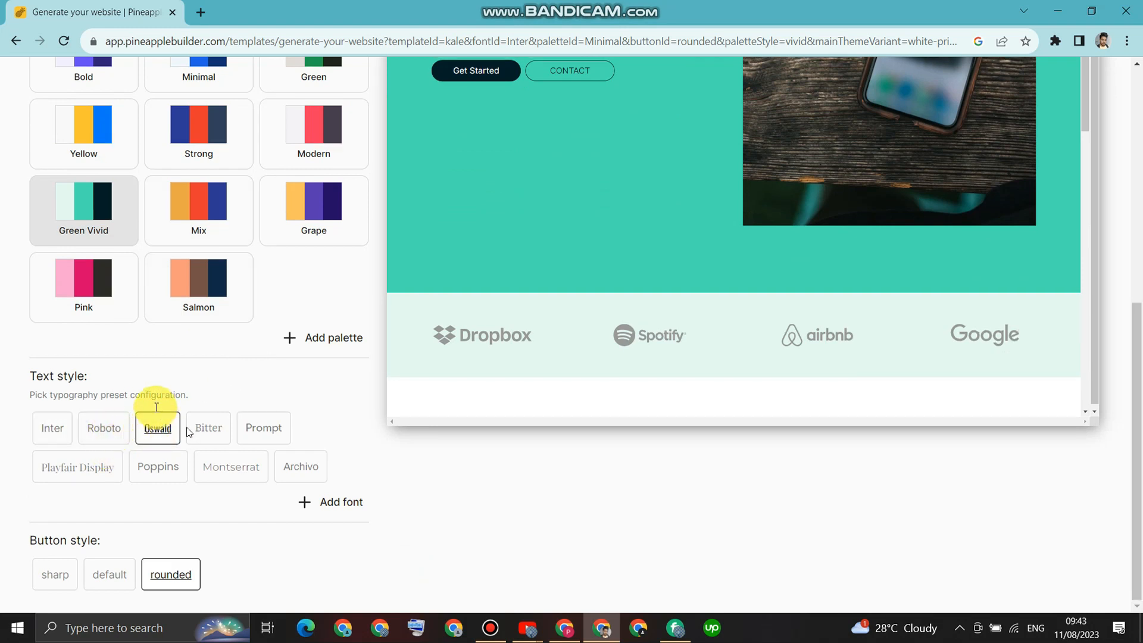
scroll(157, 412, up, 3)
scroll(168, 389, down, 3)
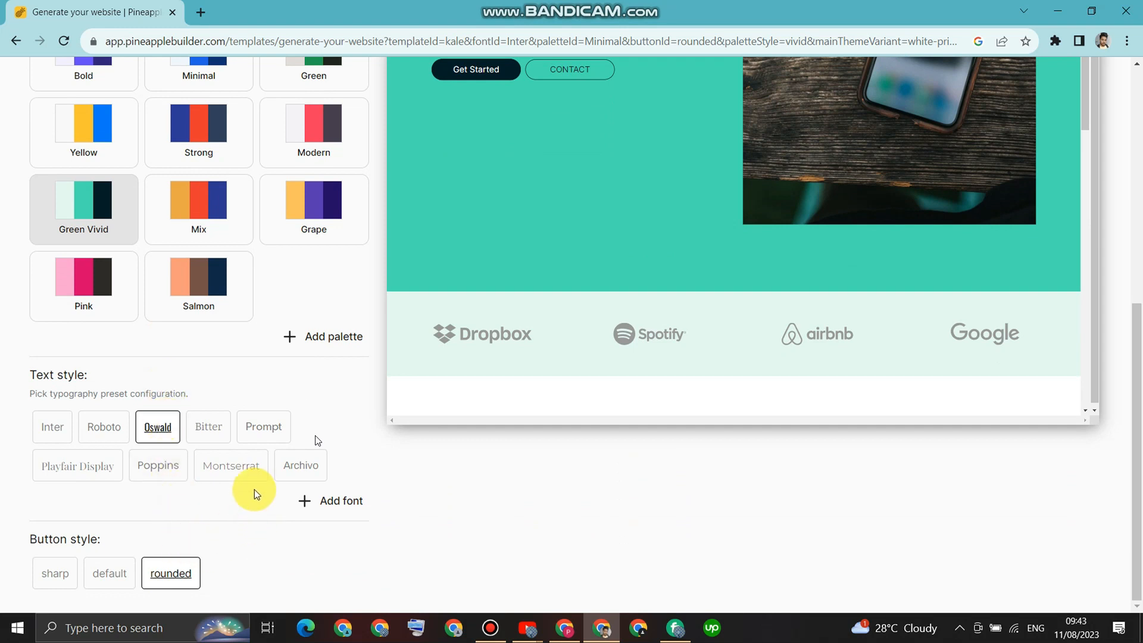
- Skip the rest of the design setup to open the website editor, and complete the six-part onboarding tour
scroll(253, 485, up, 7)
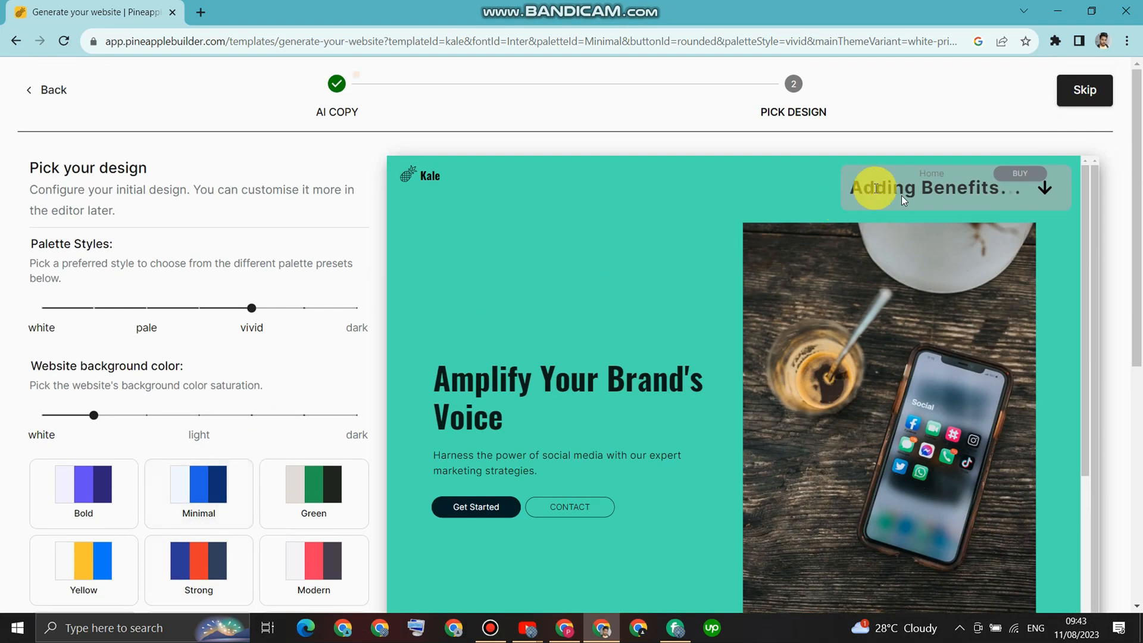
click(1072, 98)
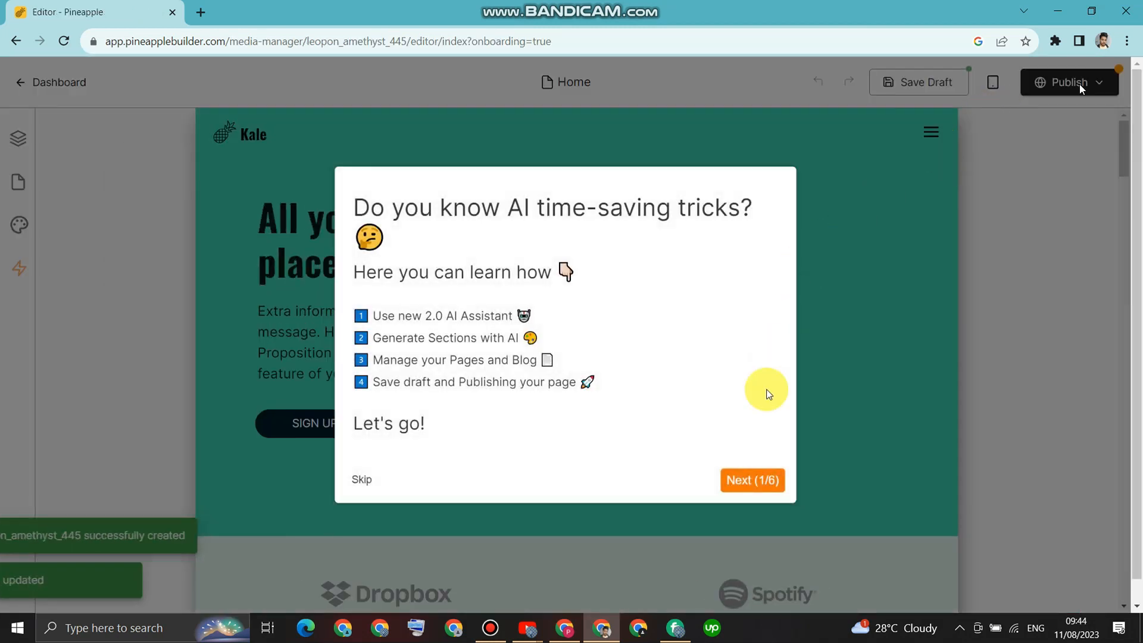
click(765, 480)
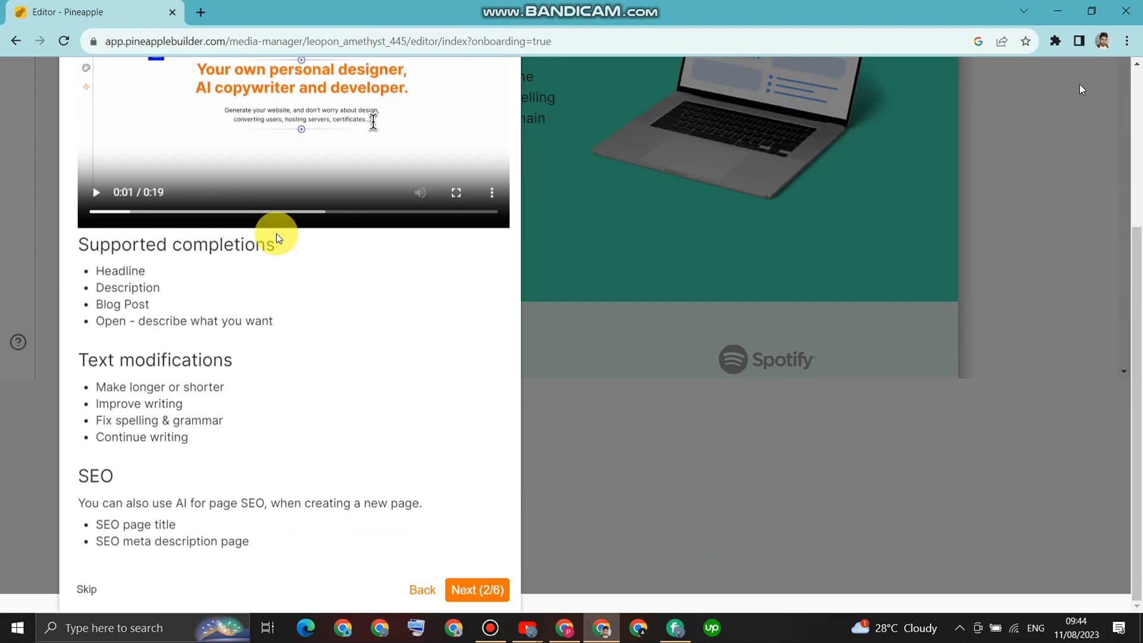
click(470, 591)
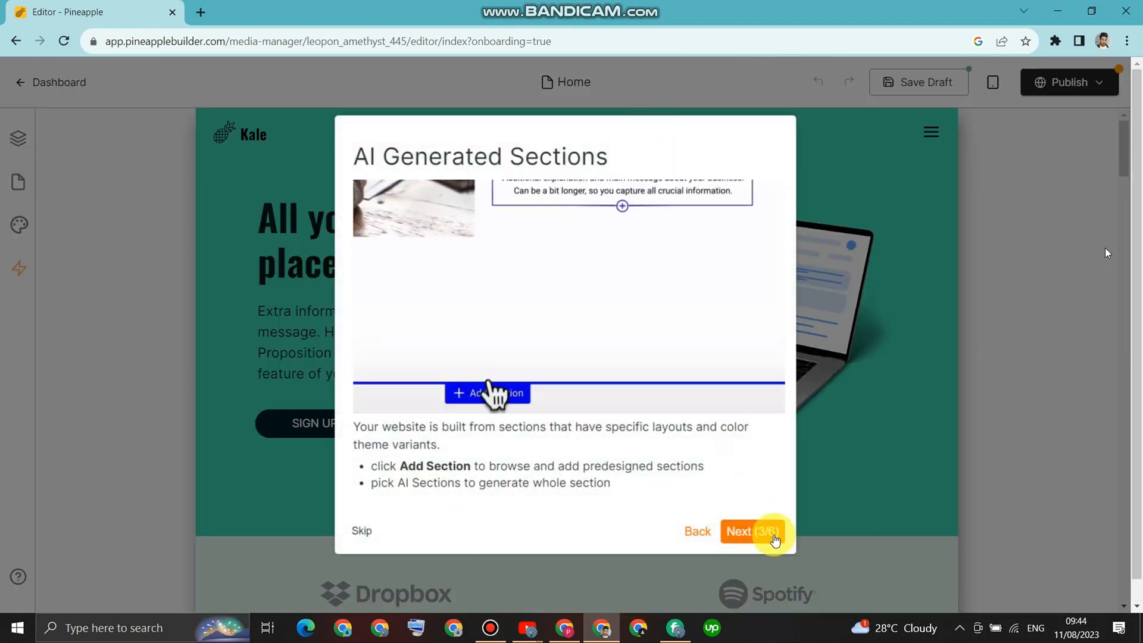
click(773, 533)
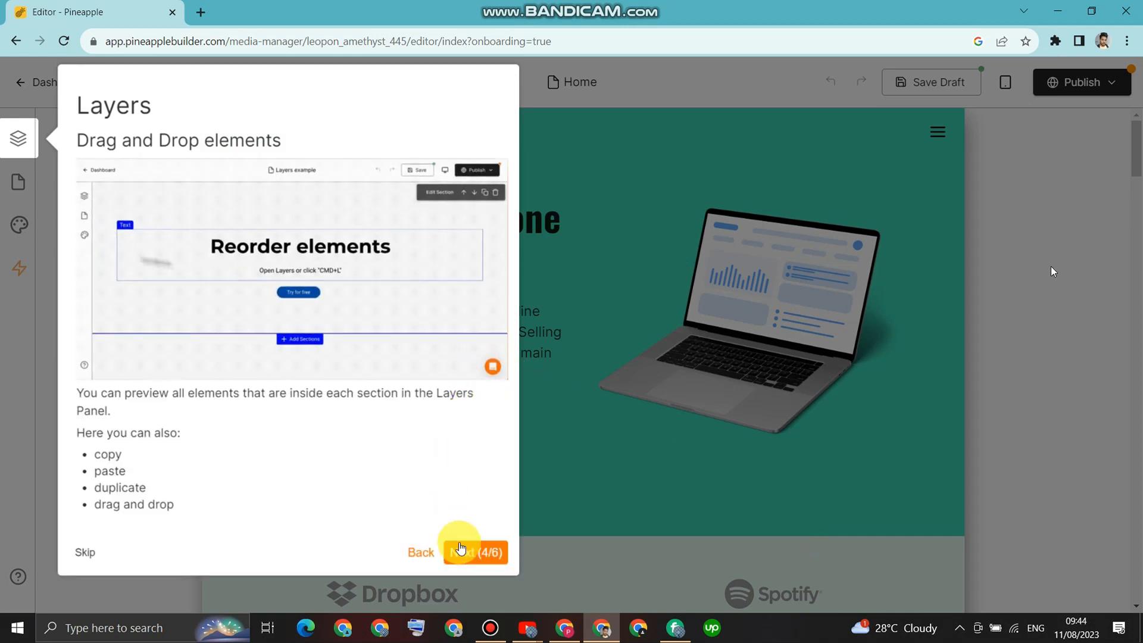
click(467, 552)
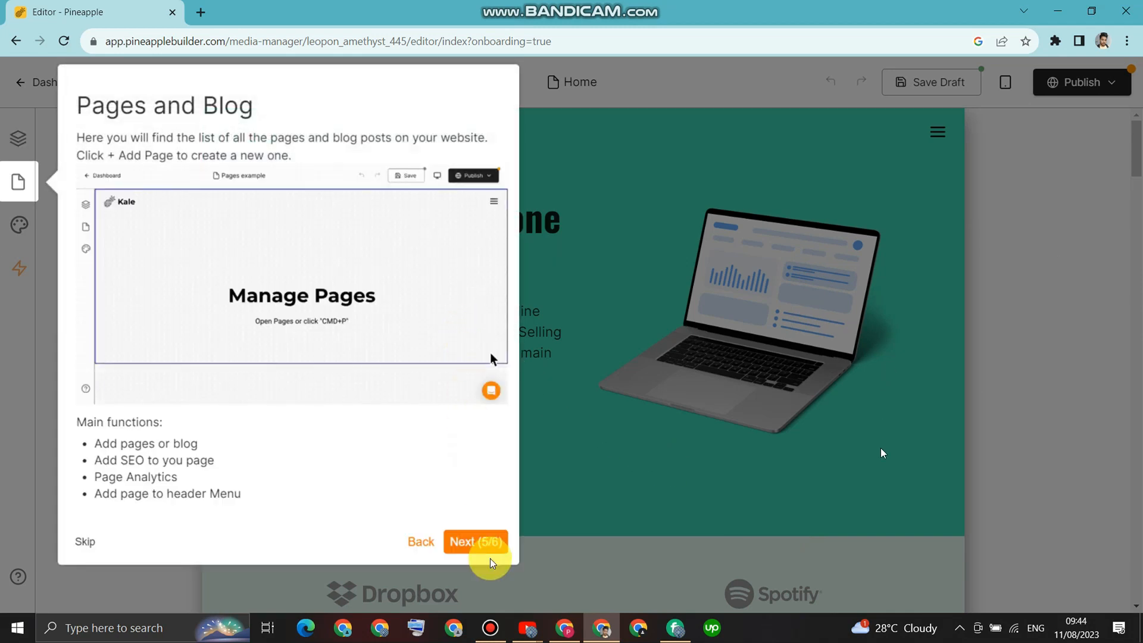
click(491, 549)
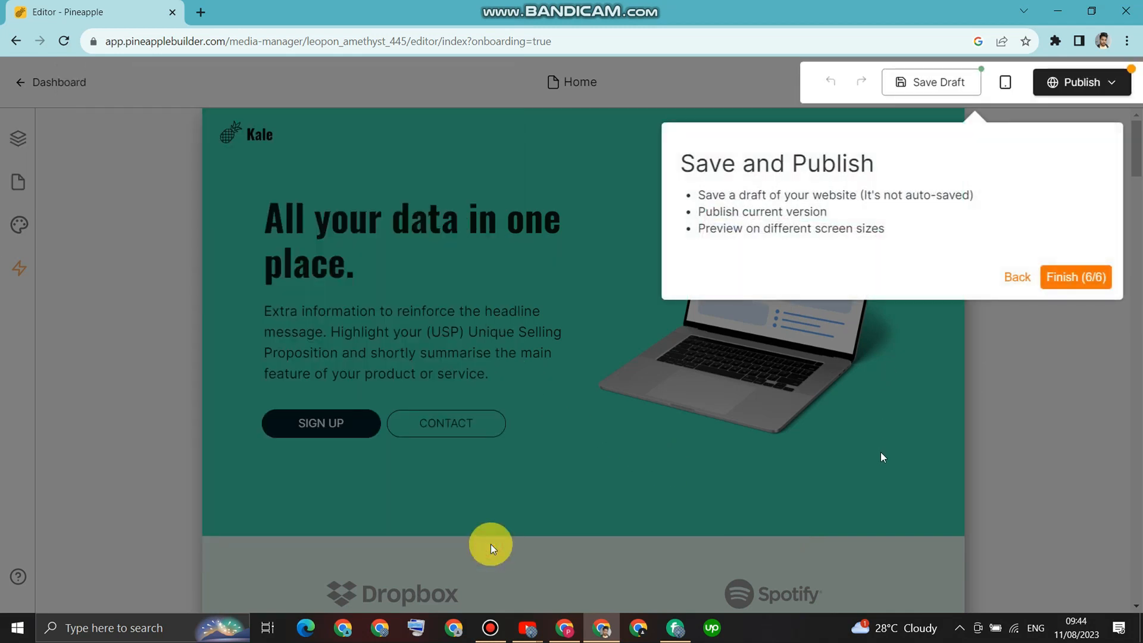
click(1061, 277)
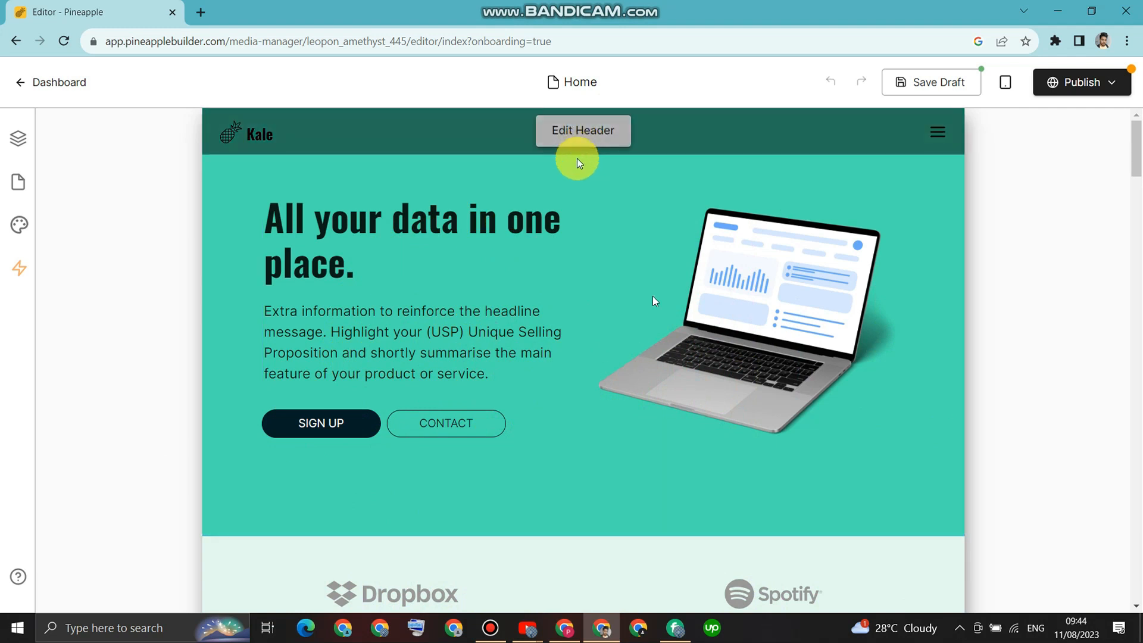
- Replace the laptop image in the hero section with the "AI Tools for Everyone" robot image
click(807, 274)
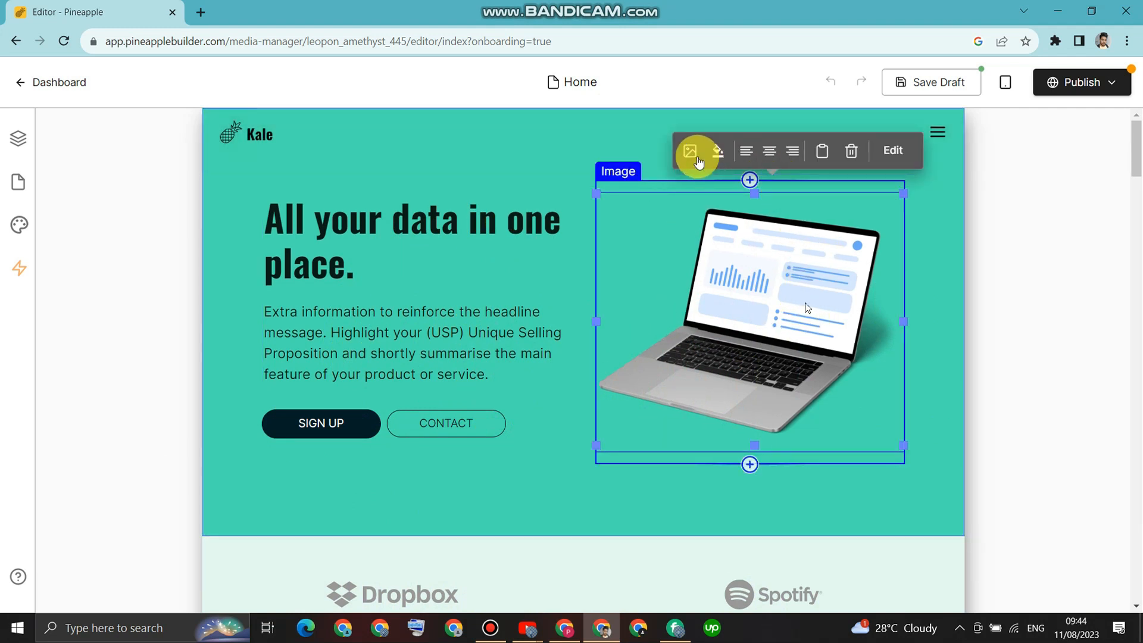
click(697, 156)
click(106, 248)
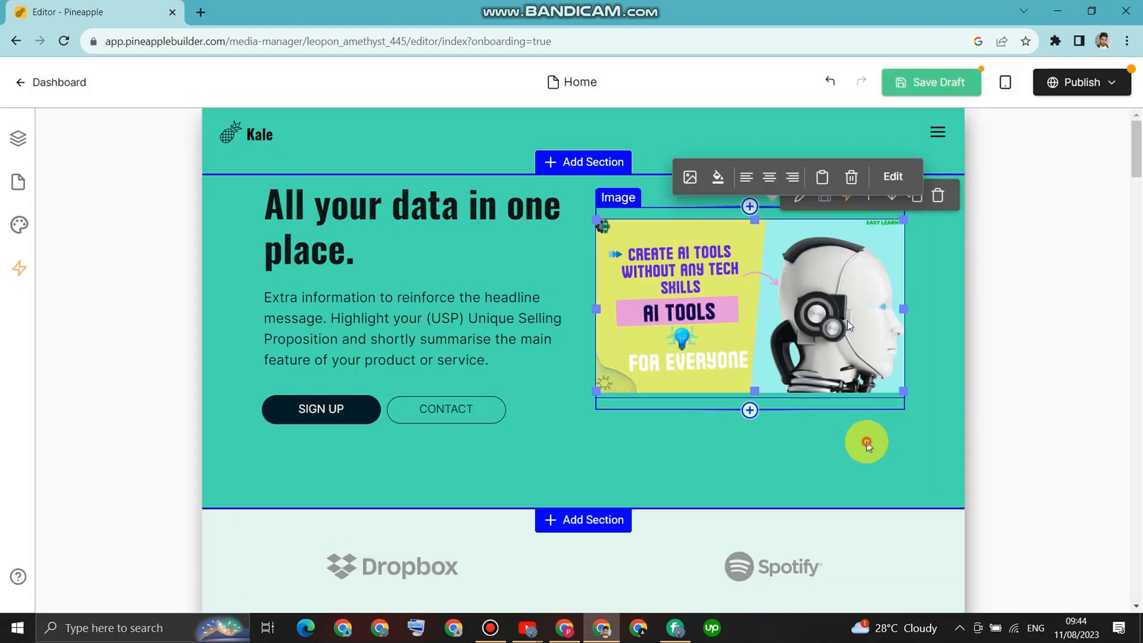
click(867, 443)
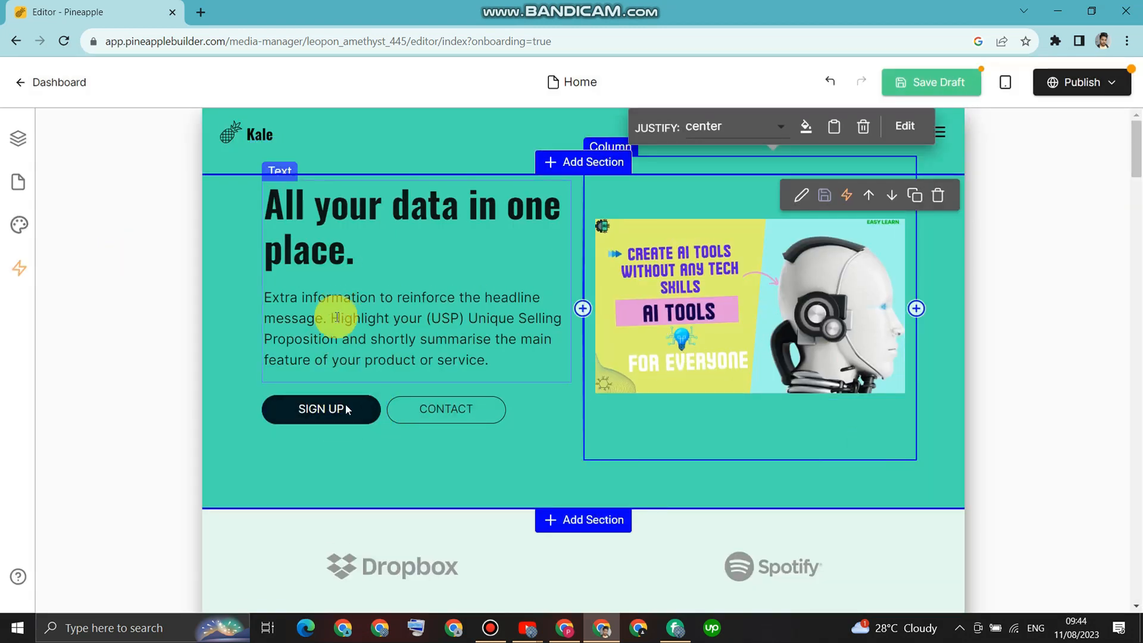
- Select the hero section's headline text, its description and the Sign Up and Contact buttons to inspect their editing options
click(344, 247)
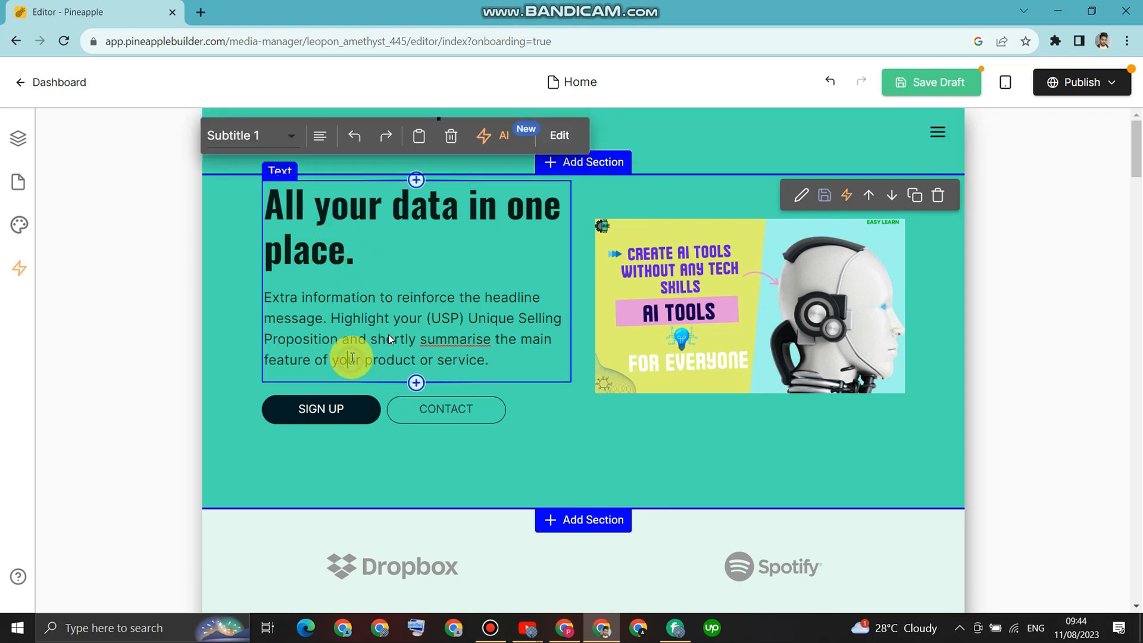
click(468, 339)
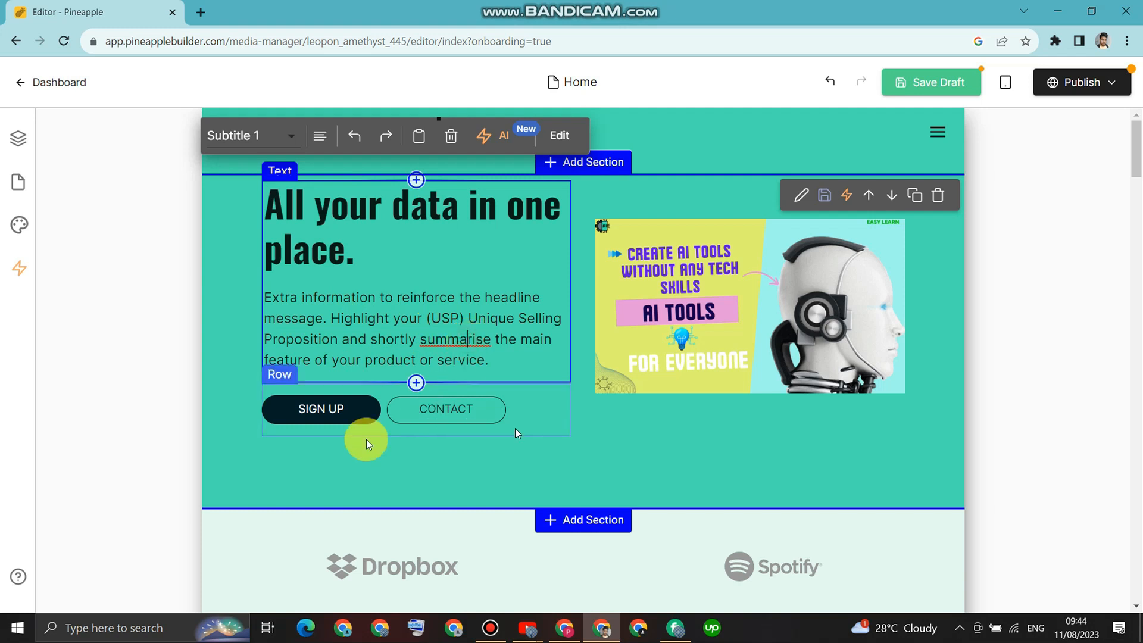
click(358, 412)
click(444, 409)
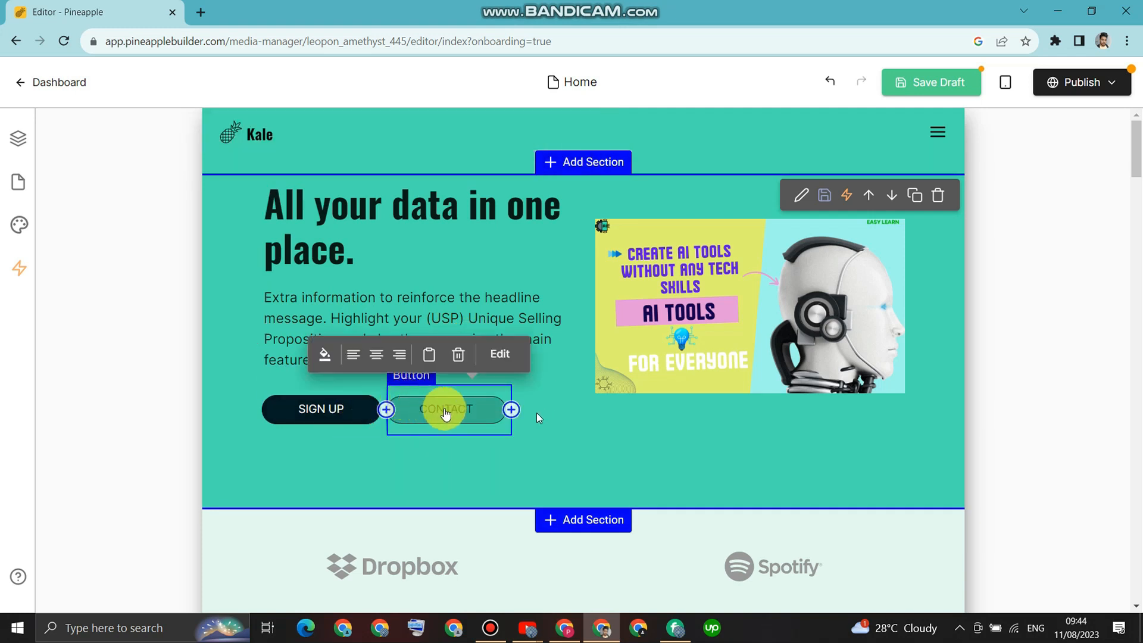
- Look through all sections of the home page down to the footer and return to the hero section
scroll(459, 379, down, 5)
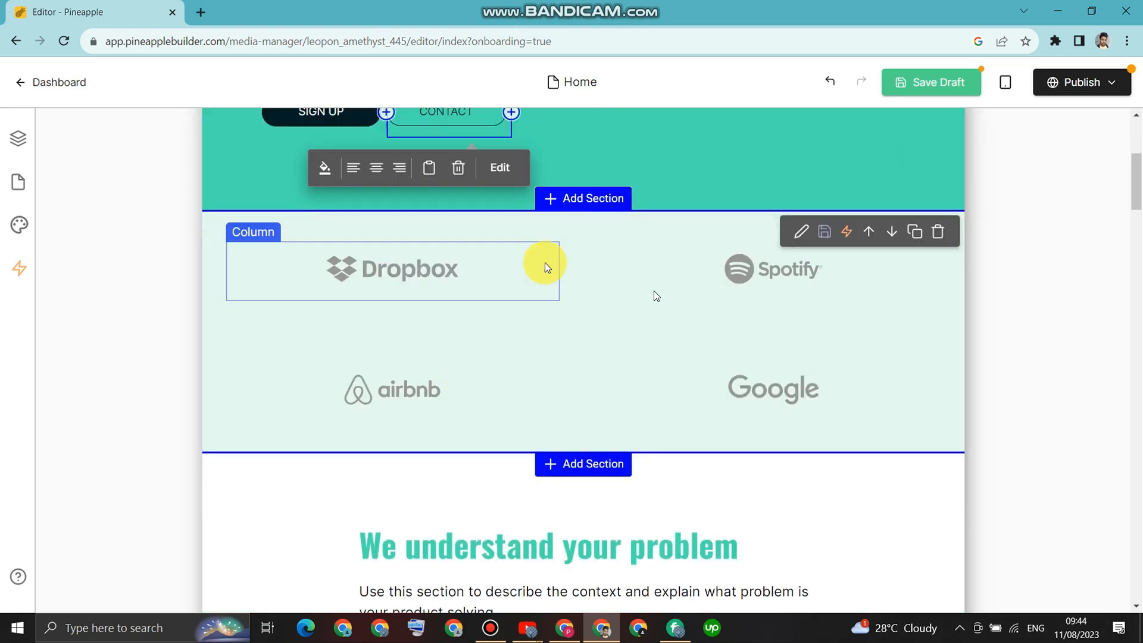
scroll(551, 250, down, 5)
scroll(540, 275, down, 20)
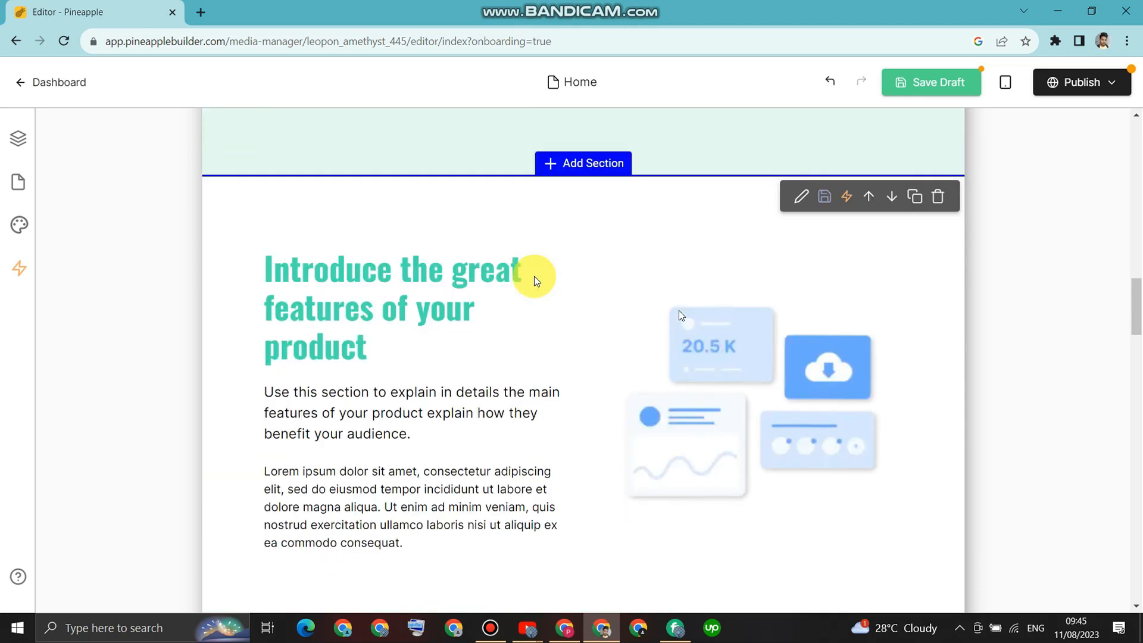
scroll(534, 278, down, 20)
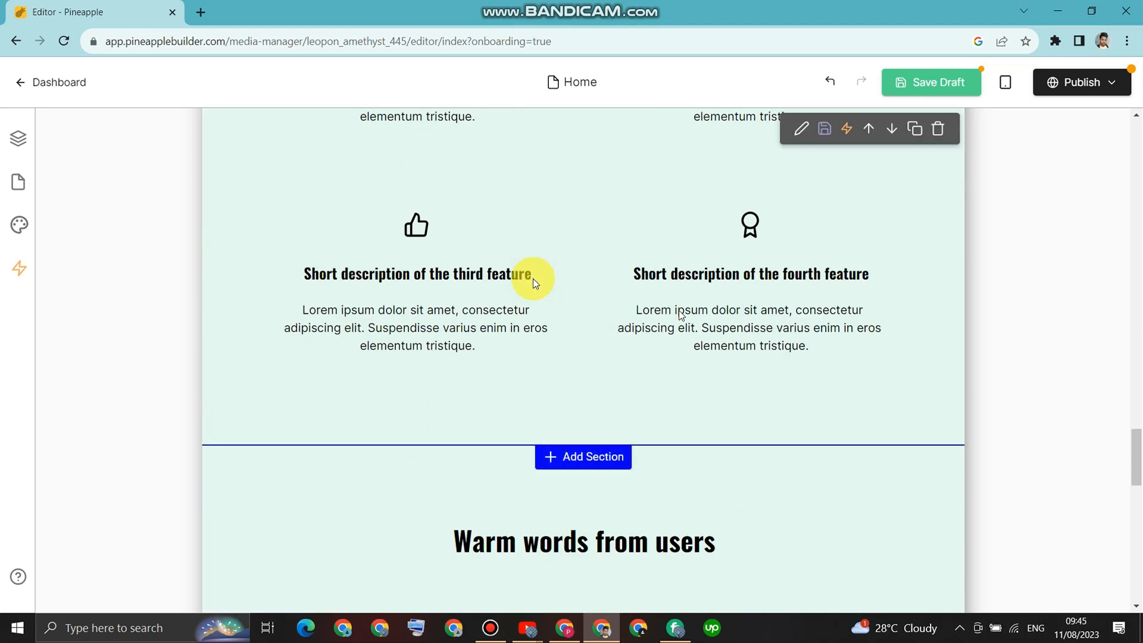
scroll(534, 279, down, 3)
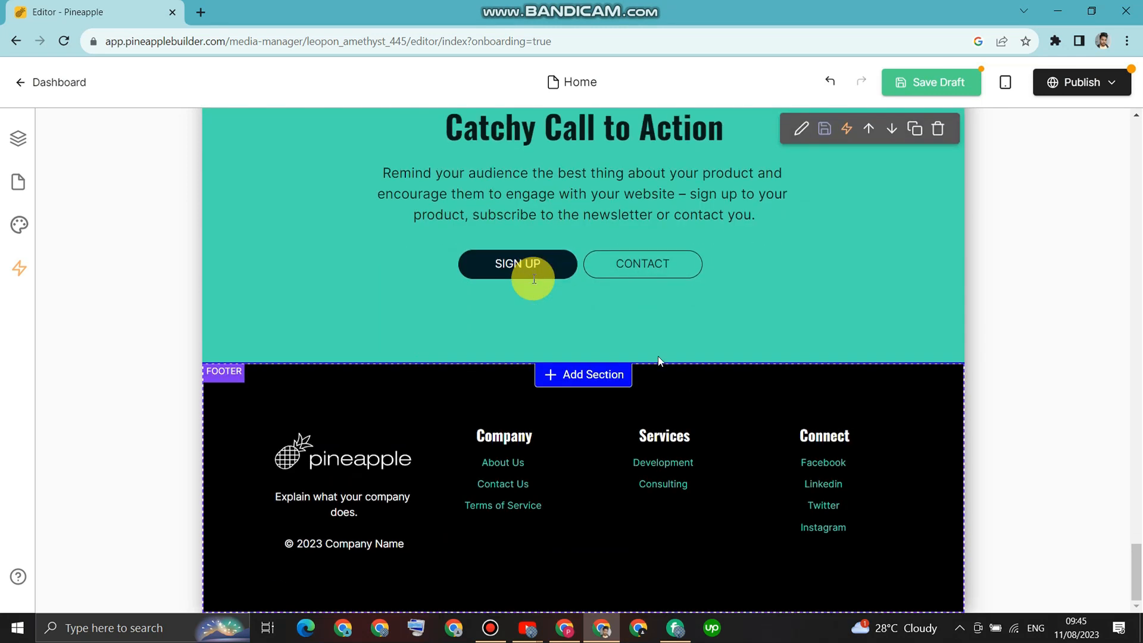
scroll(529, 277, up, 8)
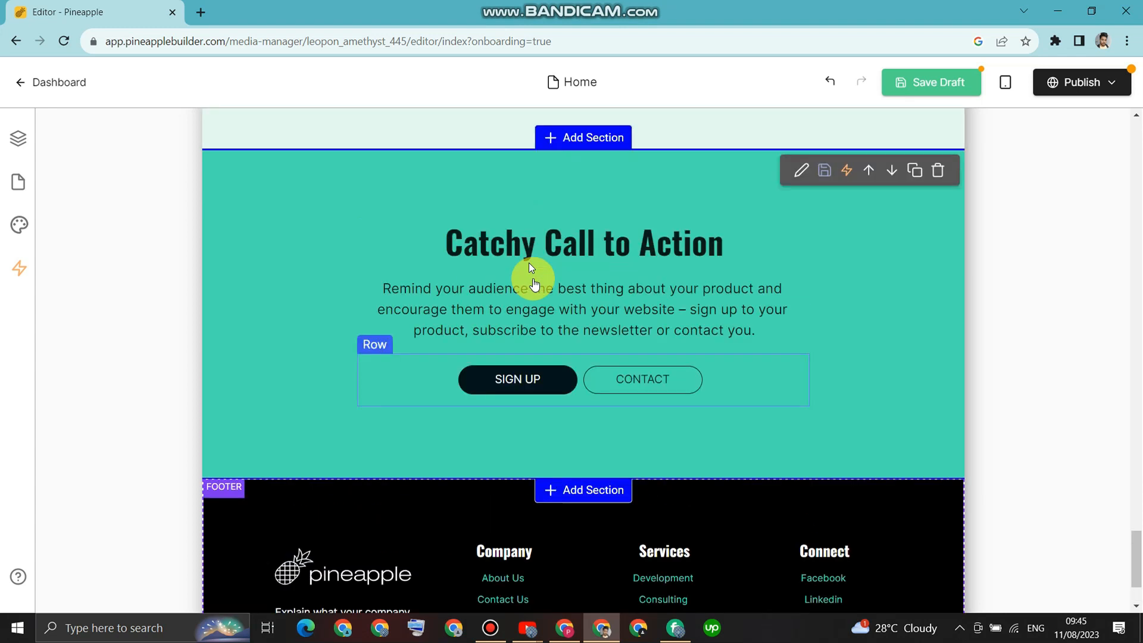
scroll(529, 280, down, 8)
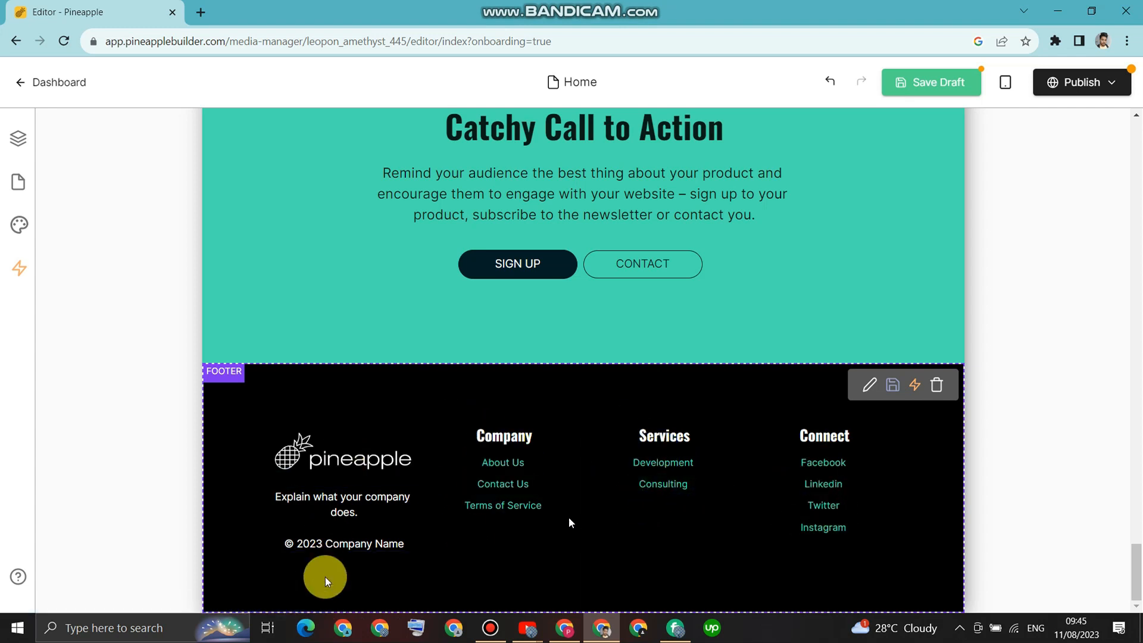
scroll(449, 322, up, 5)
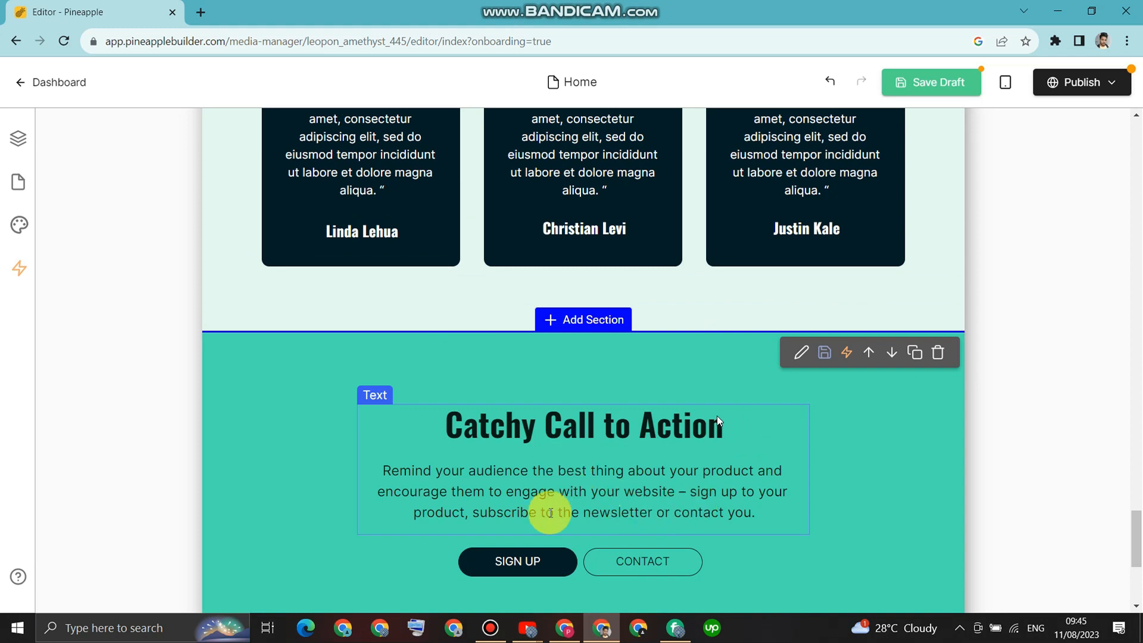
scroll(545, 494, up, 2)
scroll(551, 470, up, 8)
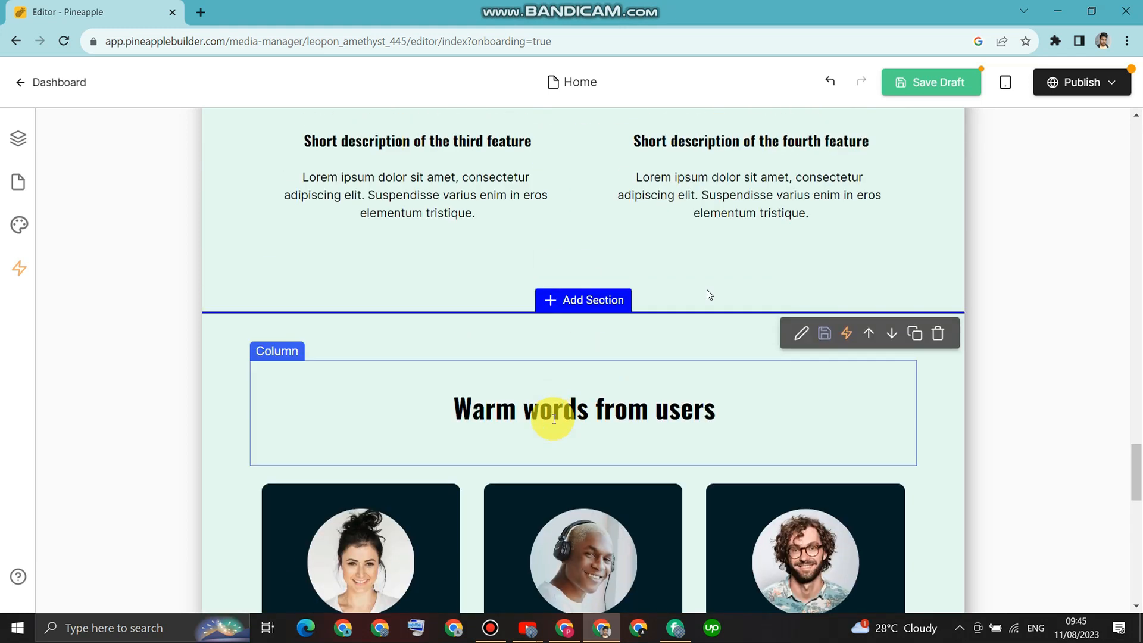
scroll(551, 416, down, 7)
scroll(575, 396, down, 5)
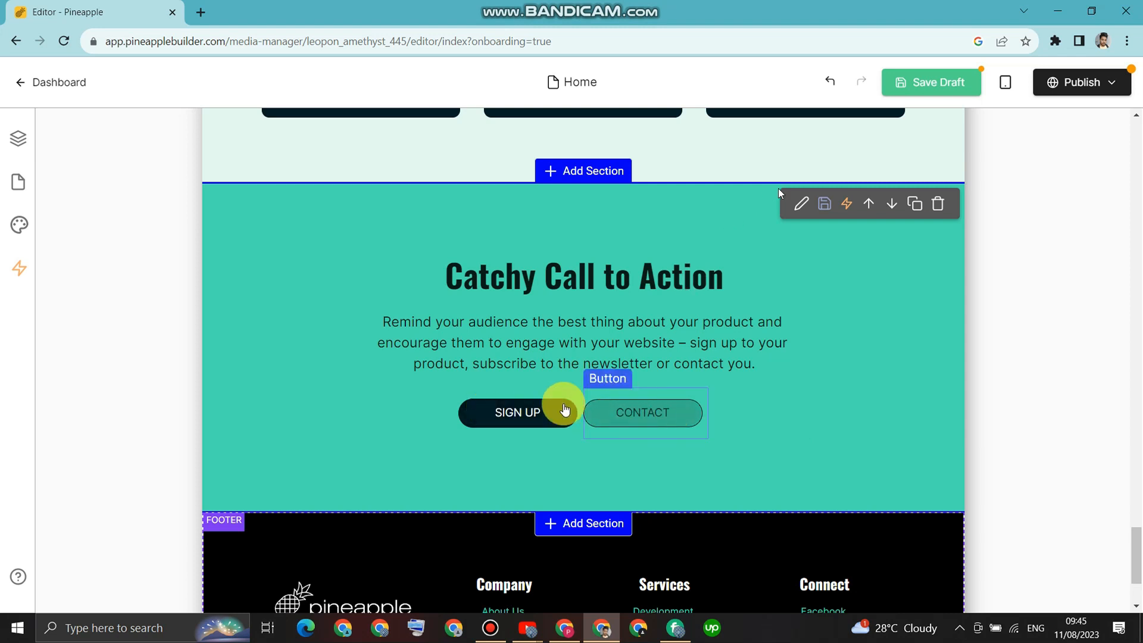
scroll(559, 367, up, 10)
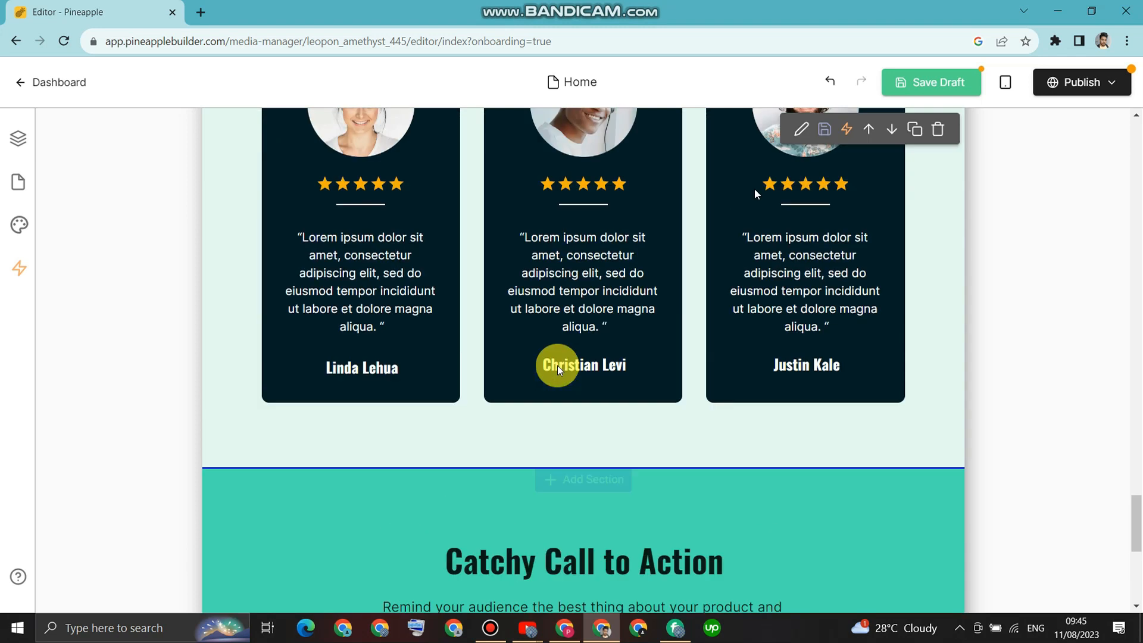
scroll(559, 370, up, 15)
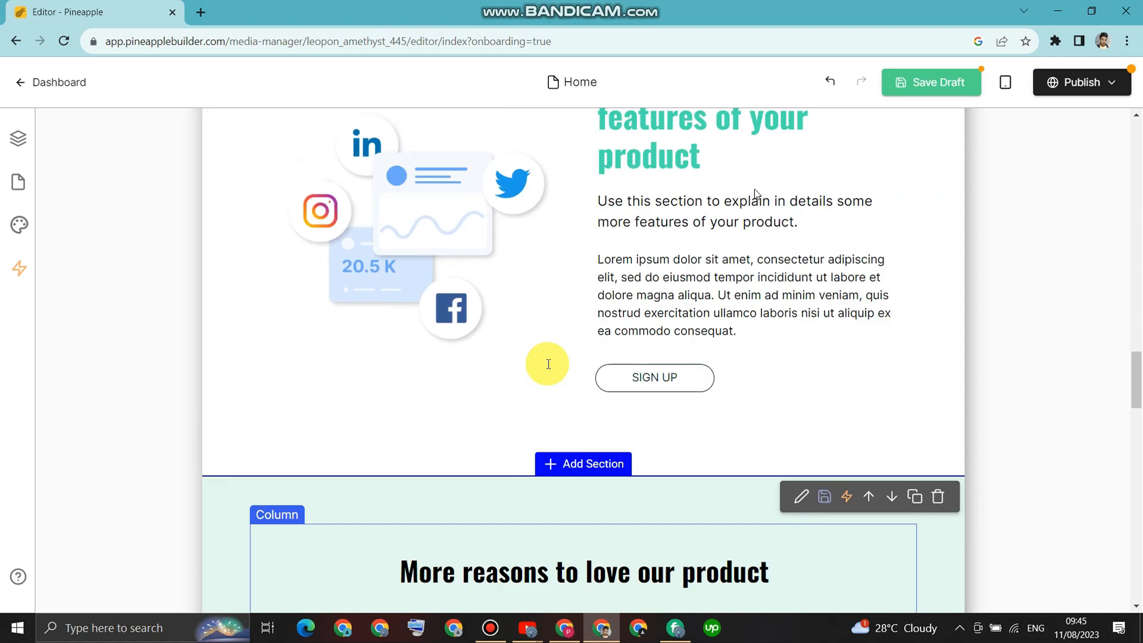
scroll(546, 358, up, 15)
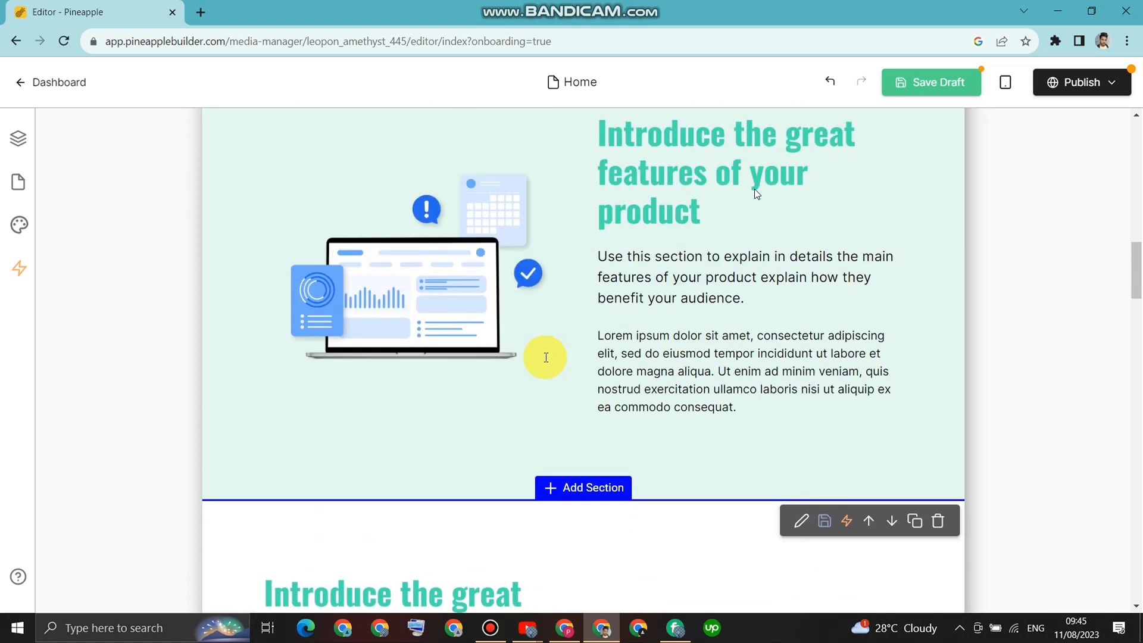
scroll(546, 357, up, 15)
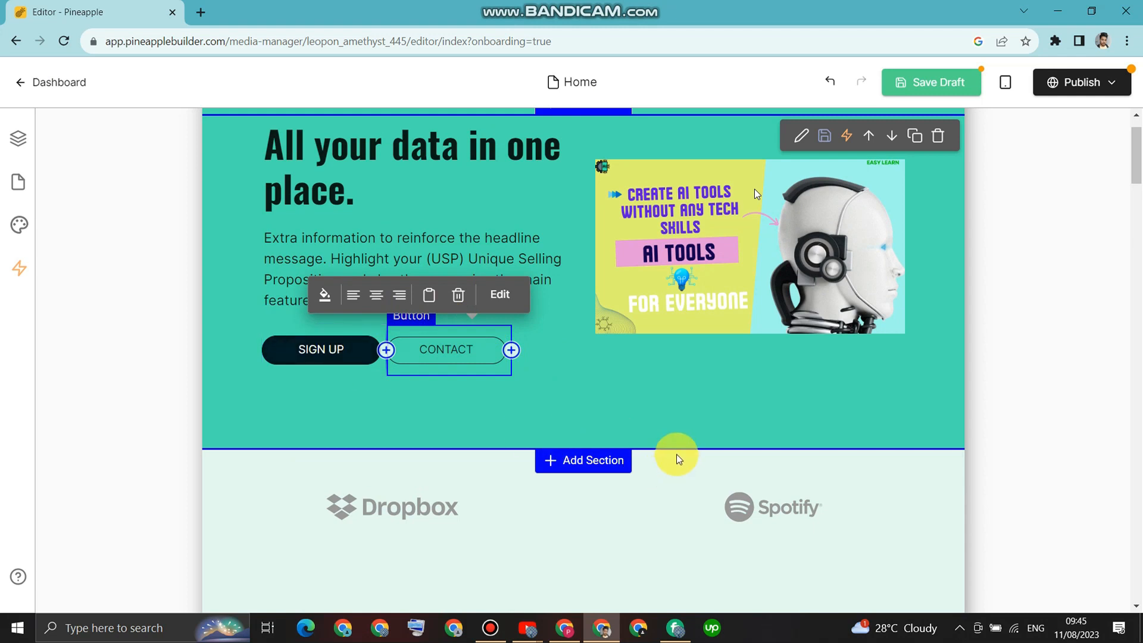
scroll(673, 453, up, 1)
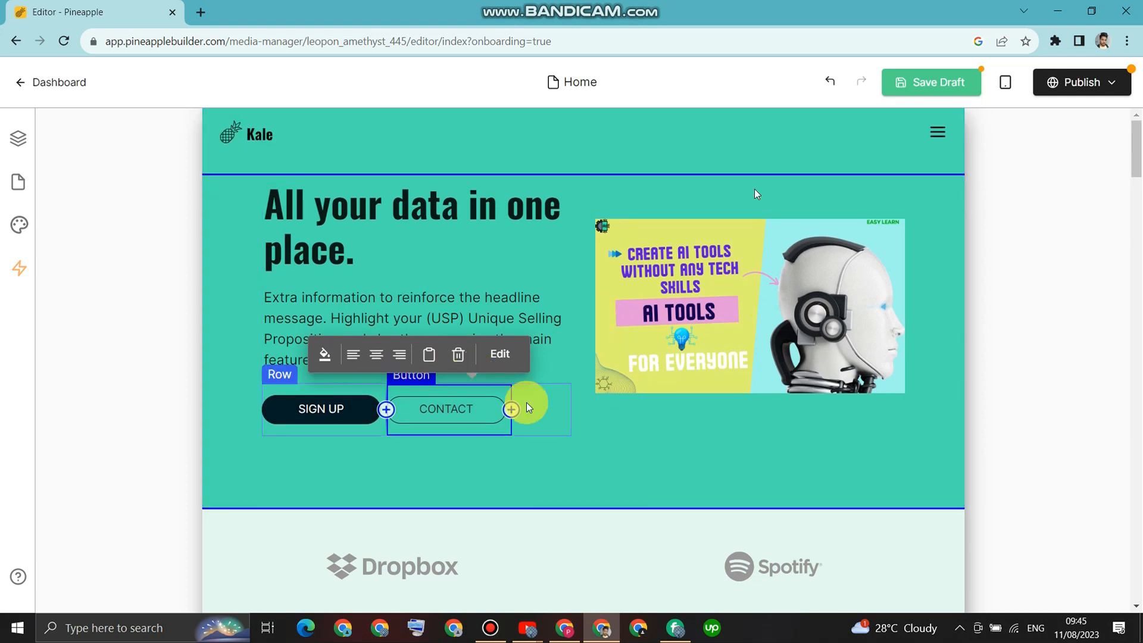
- Publish the website as a live page and look over its upper sections
click(1095, 88)
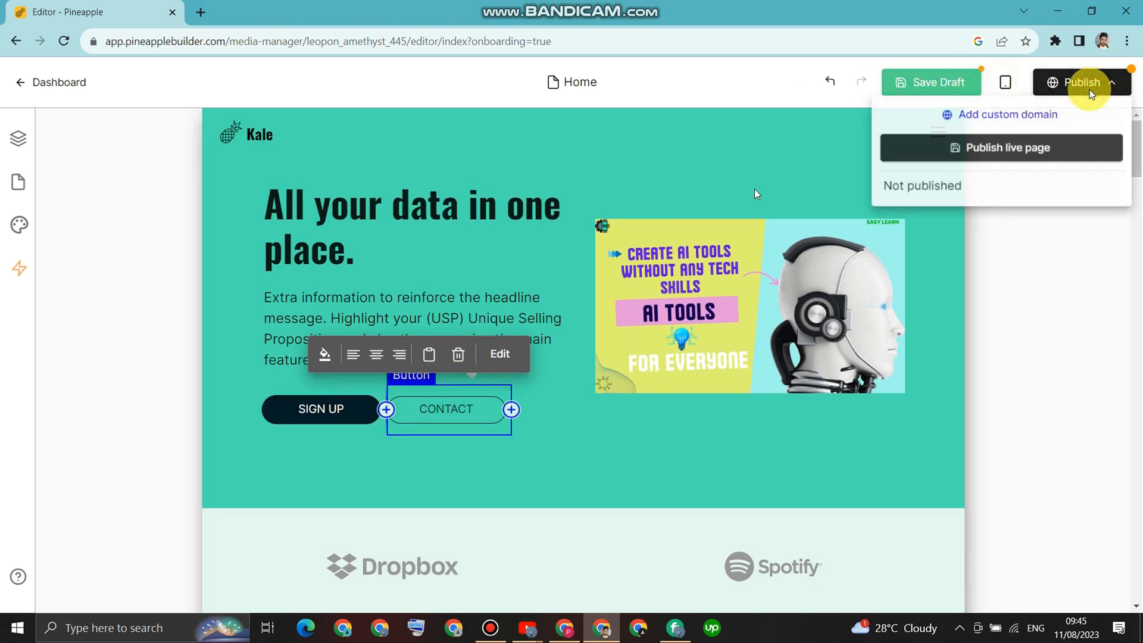
click(1038, 148)
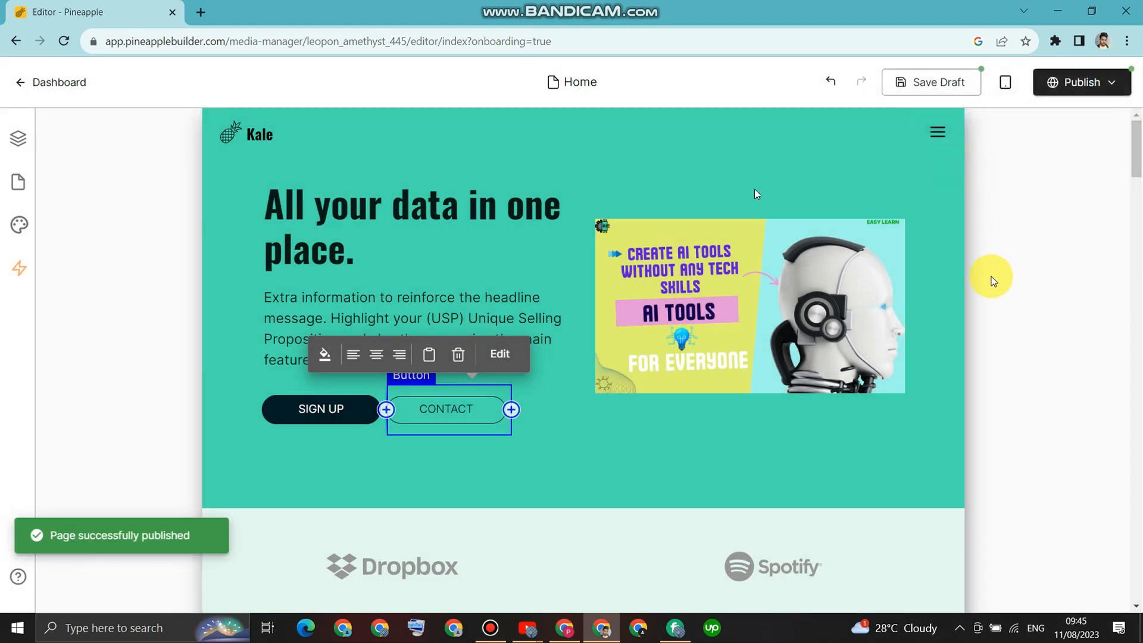
scroll(861, 328, down, 15)
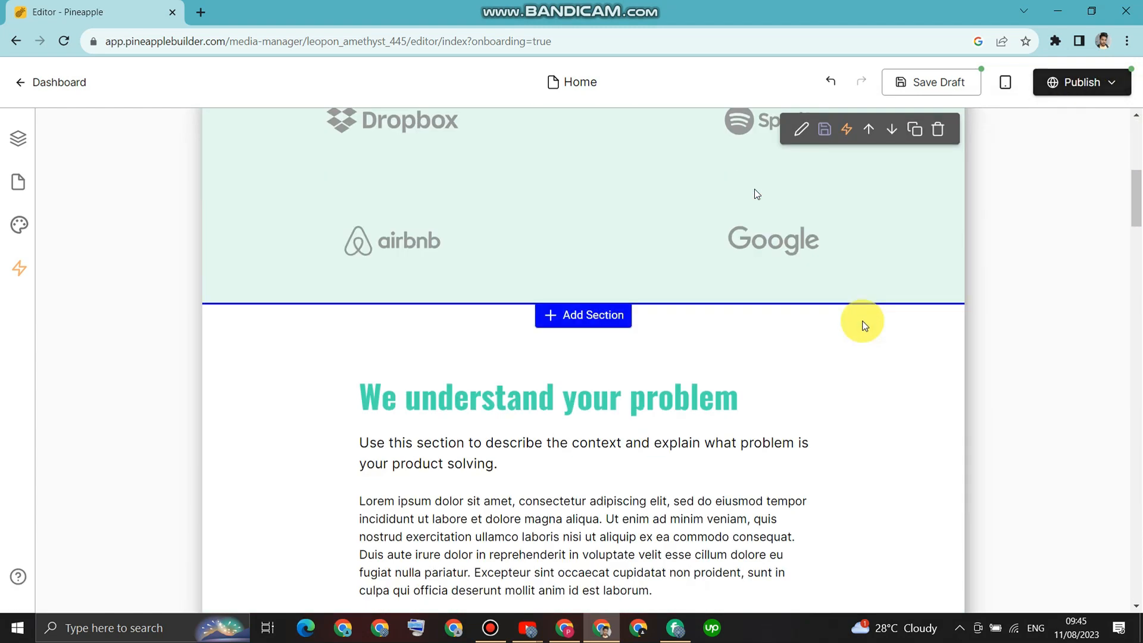
scroll(849, 333, up, 15)
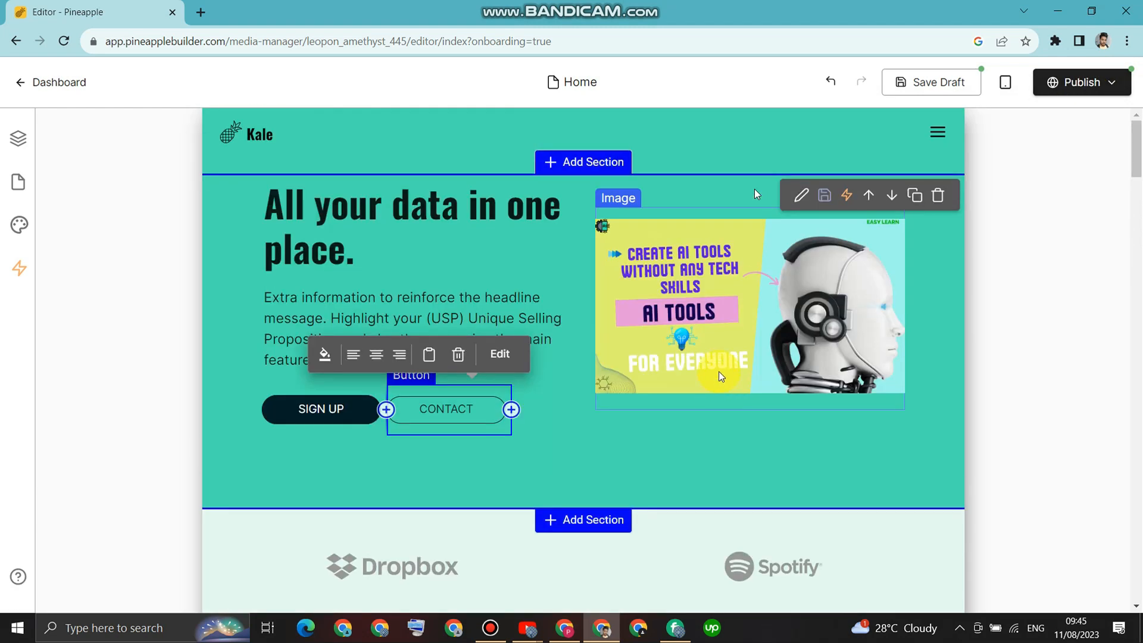
scroll(1134, 310, down, 7)
scroll(982, 309, up, 7)
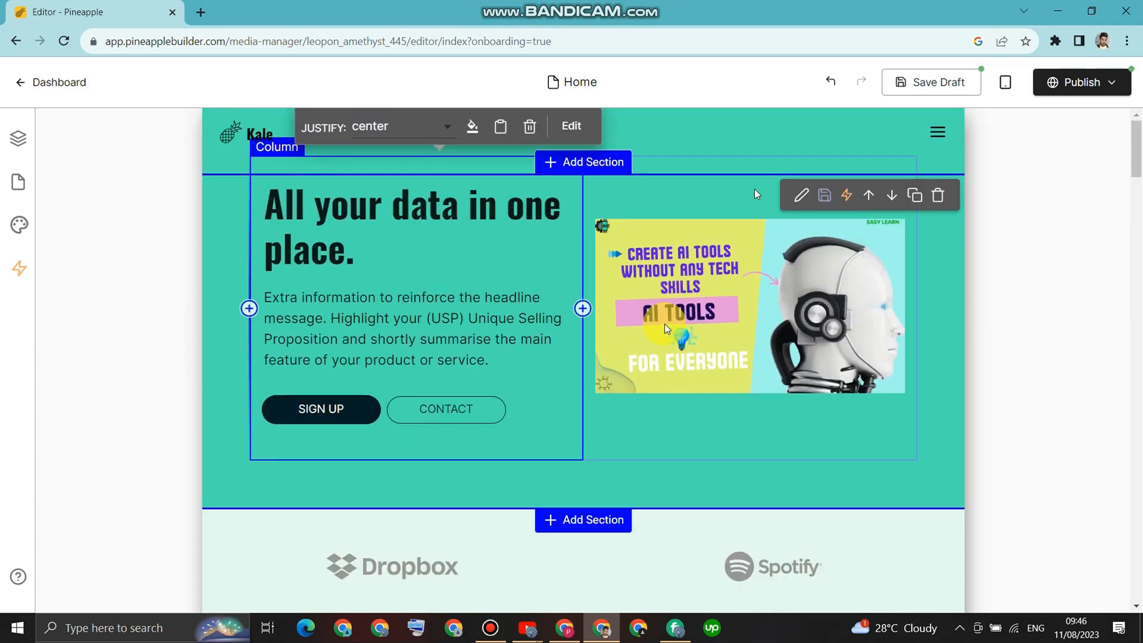
- Open the custom domain settings of the published website and examine the domain form and its instructions
click(998, 168)
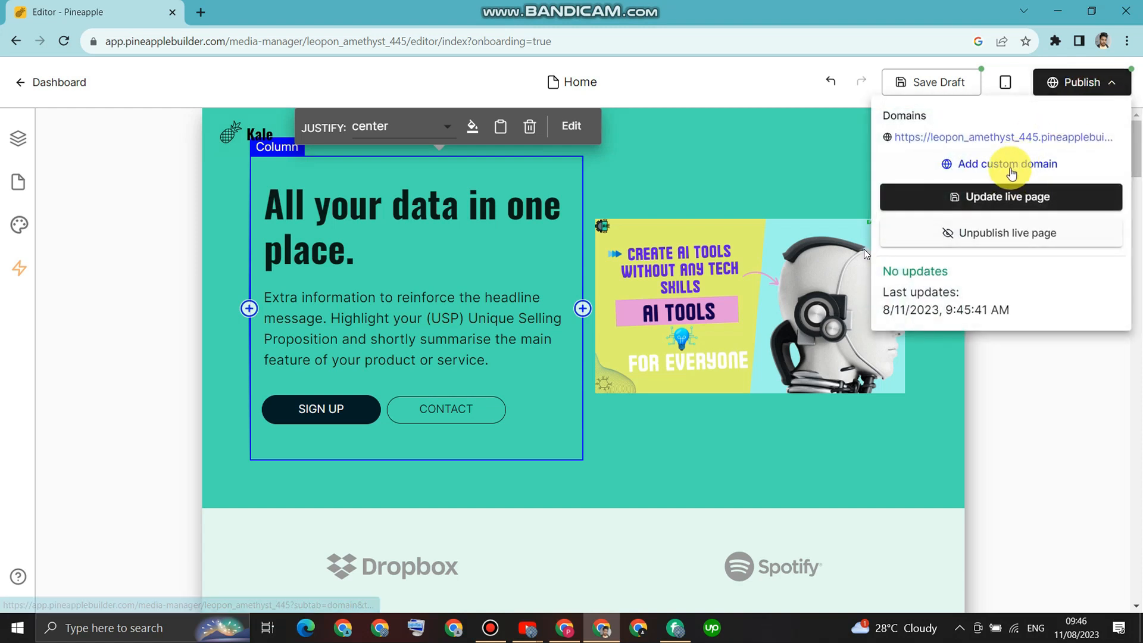
click(1008, 165)
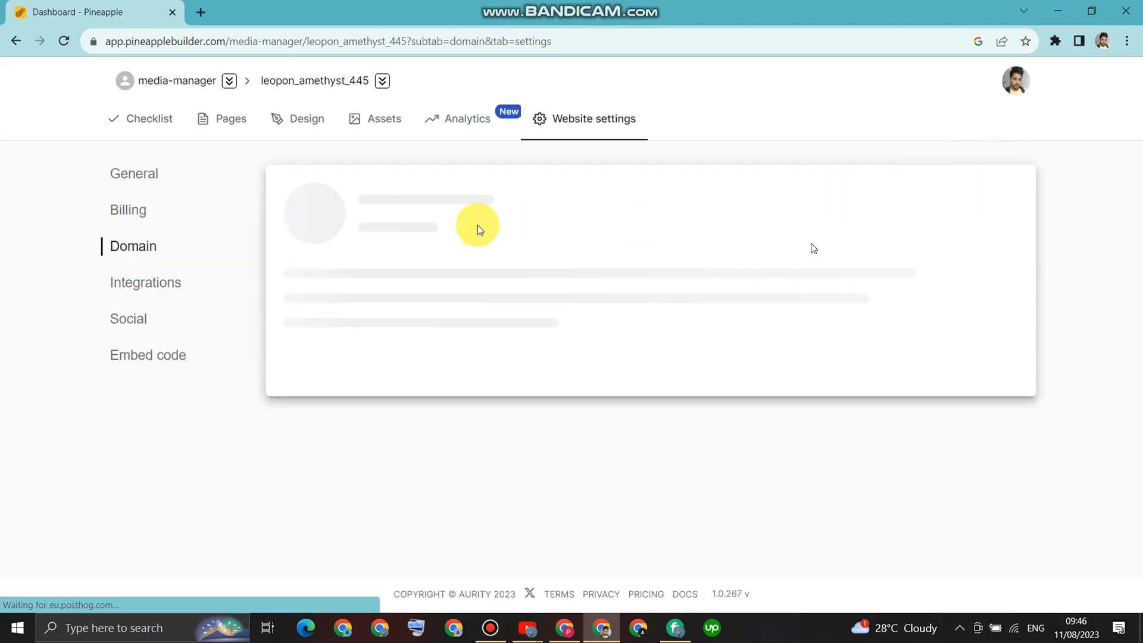
click(373, 381)
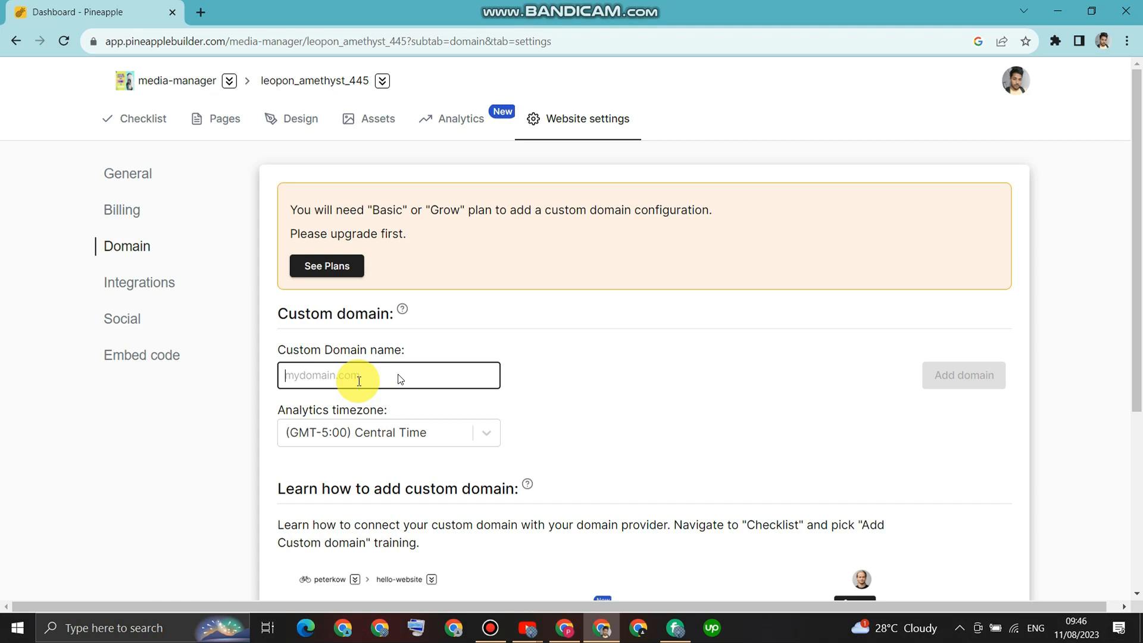
scroll(452, 411, down, 5)
scroll(465, 334, up, 5)
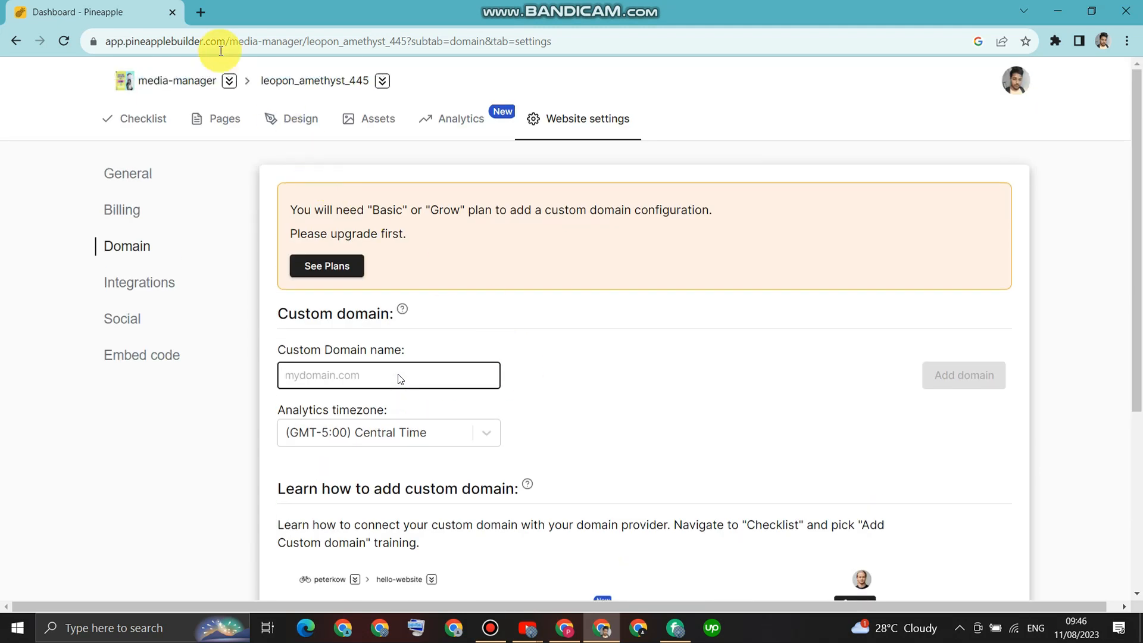
- Search Google for "hostinger" in a new browser tab and open the sponsored Hostinger web hosting site
click(204, 12)
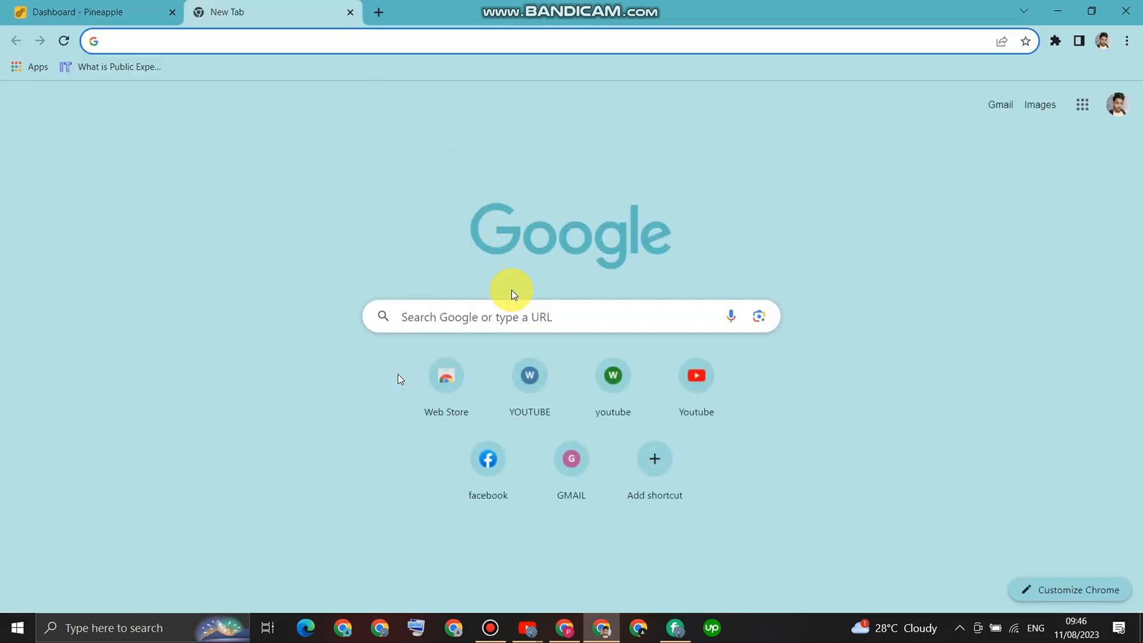
click(512, 304)
text(h)
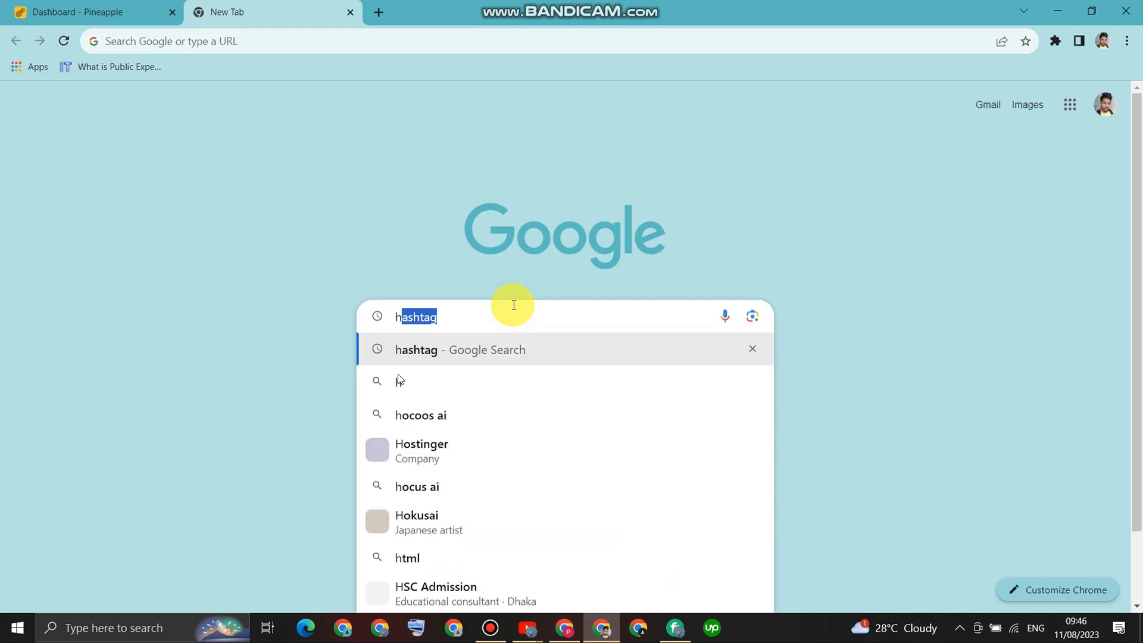
text(ostinger)
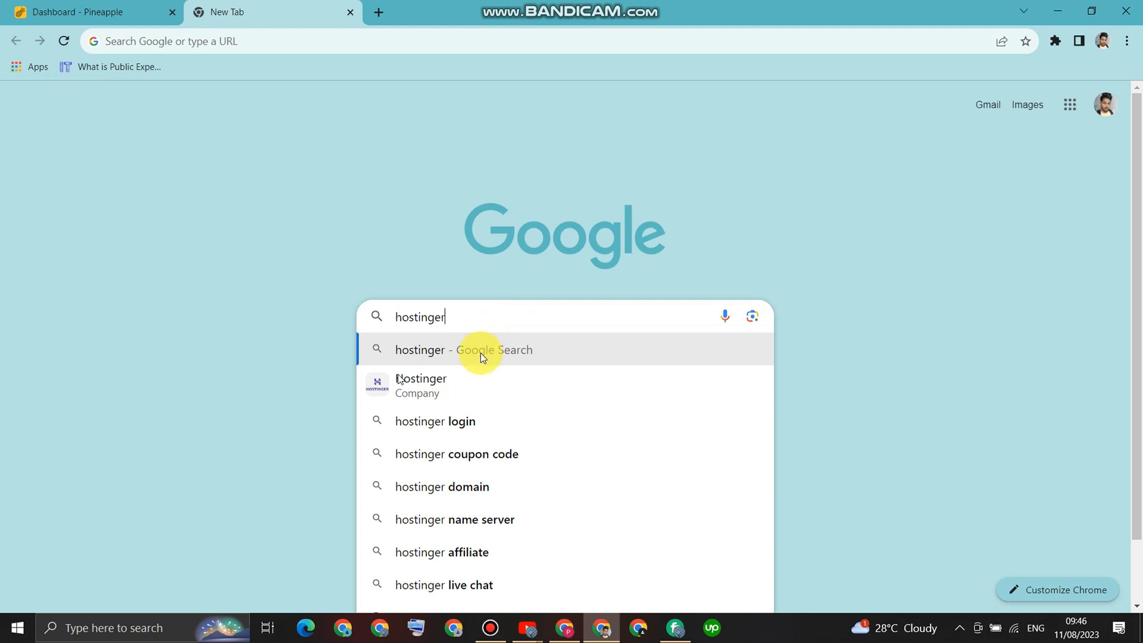
click(480, 352)
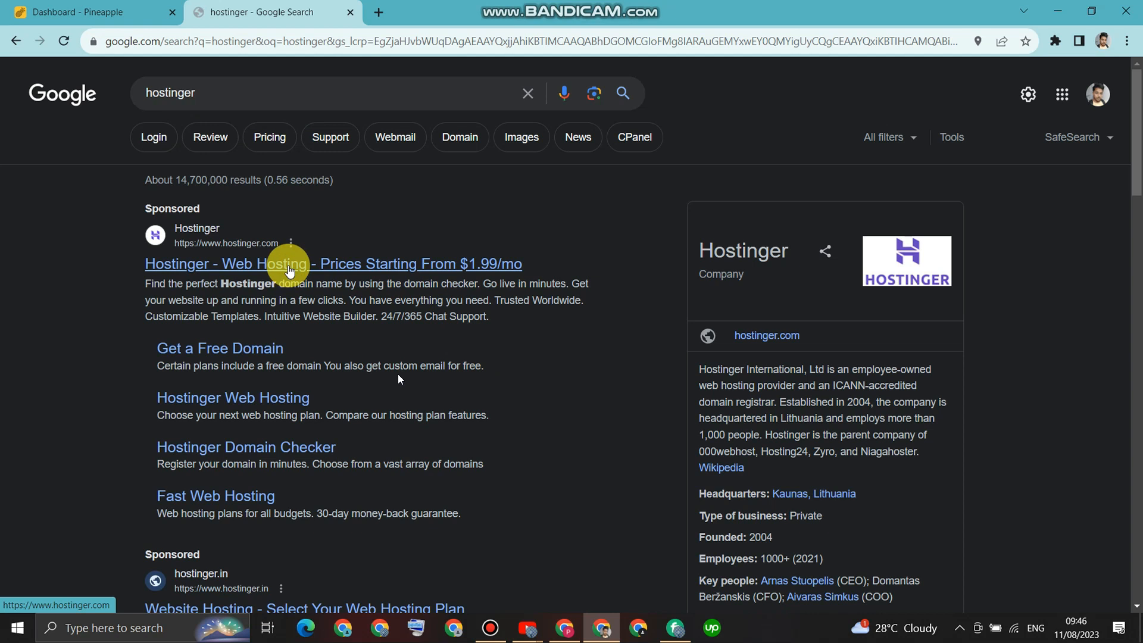
click(290, 268)
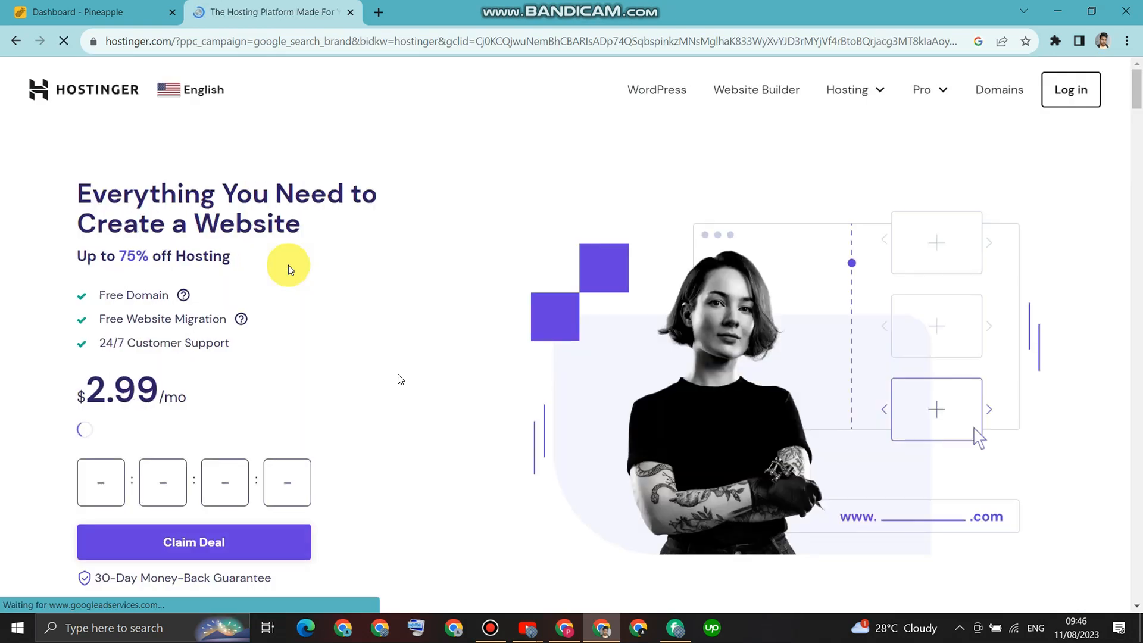
scroll(294, 248, down, 5)
scroll(299, 248, up, 5)
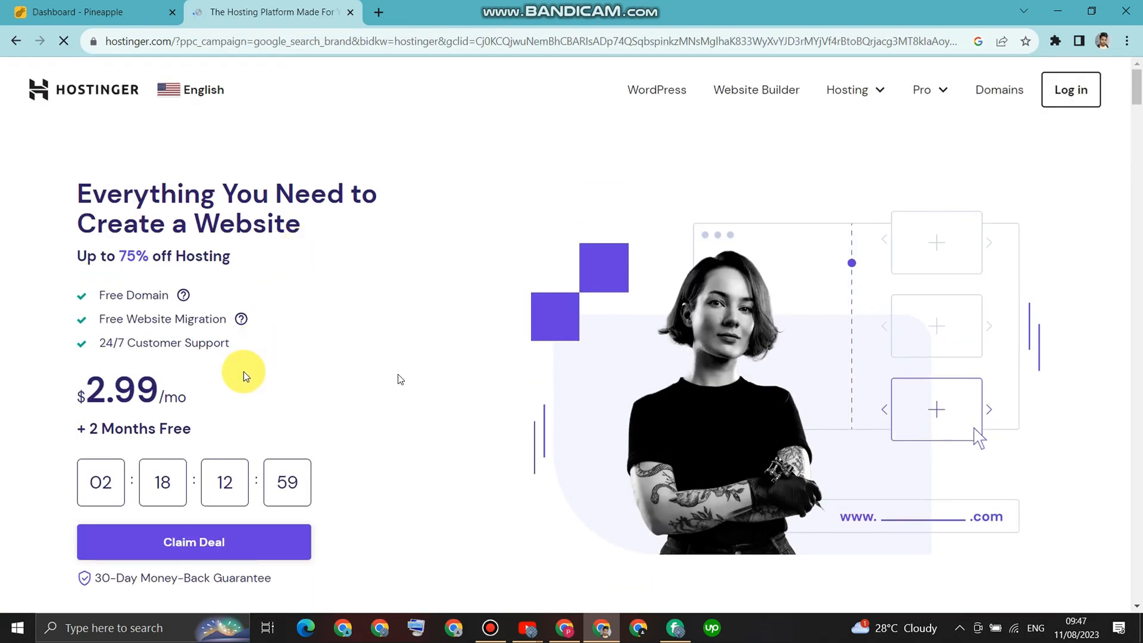
- Examine the Premium, Business and Cloud Startup web hosting plans and their prices on the Hostinger page
scroll(155, 411, down, 10)
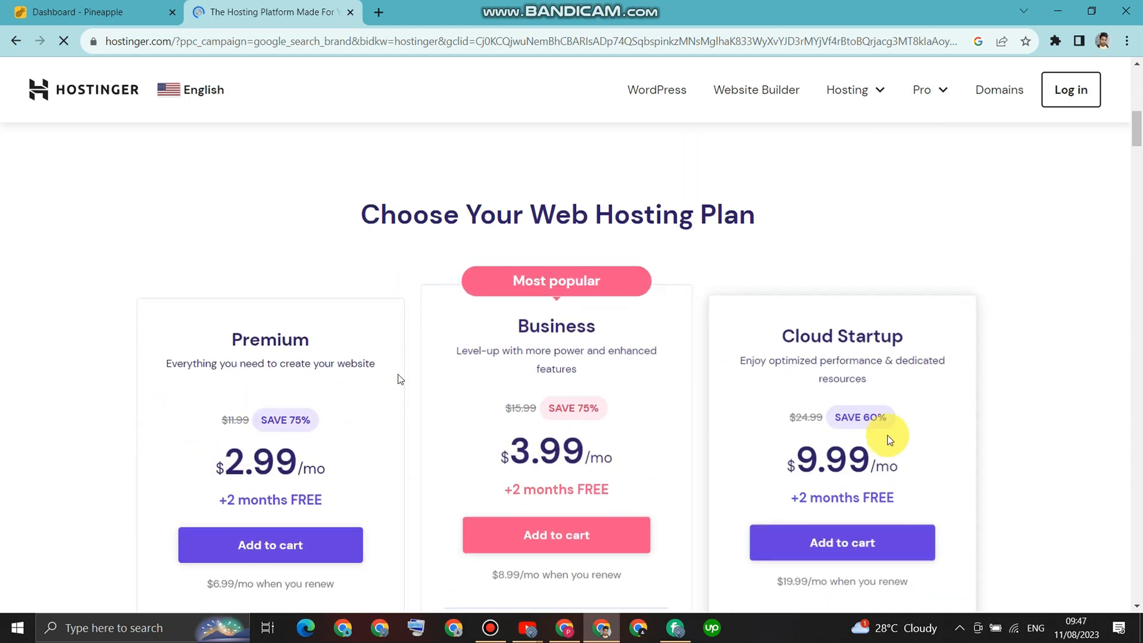
scroll(812, 524, down, 10)
scroll(819, 456, up, 10)
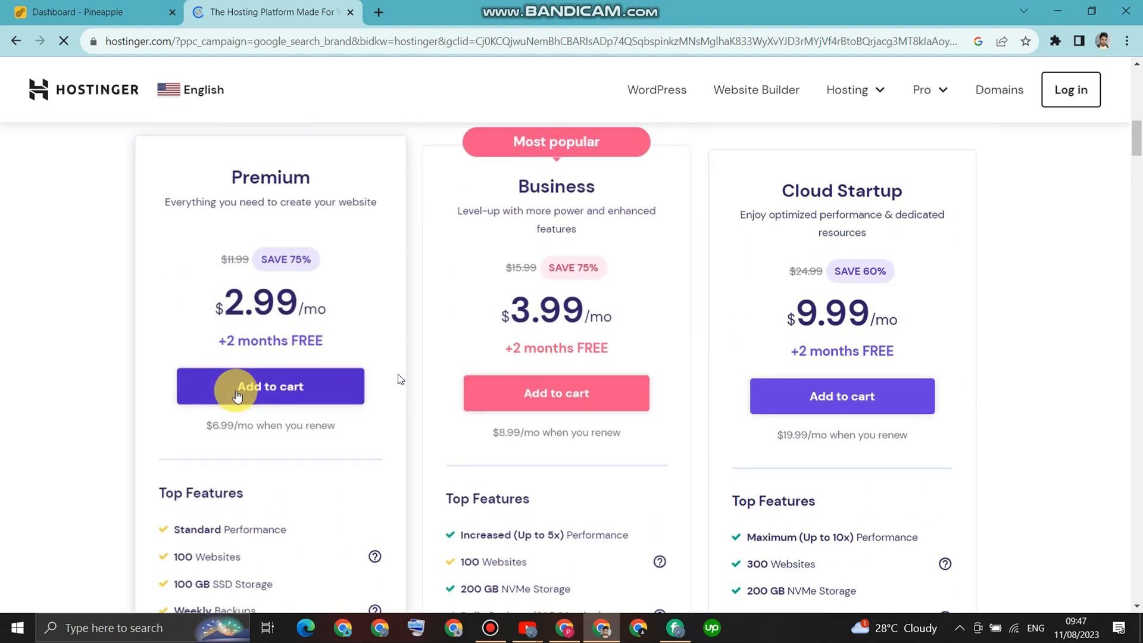
scroll(232, 384, up, 3)
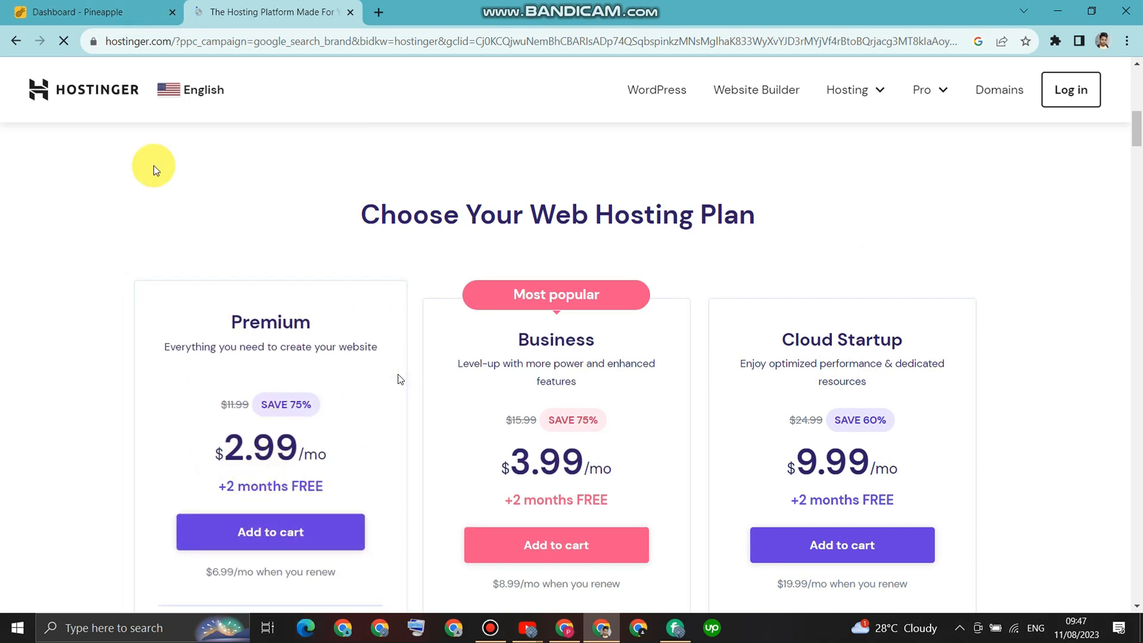
- Switch back to the Pineapple Builder domain settings and activate the empty custom domain name field
click(42, 14)
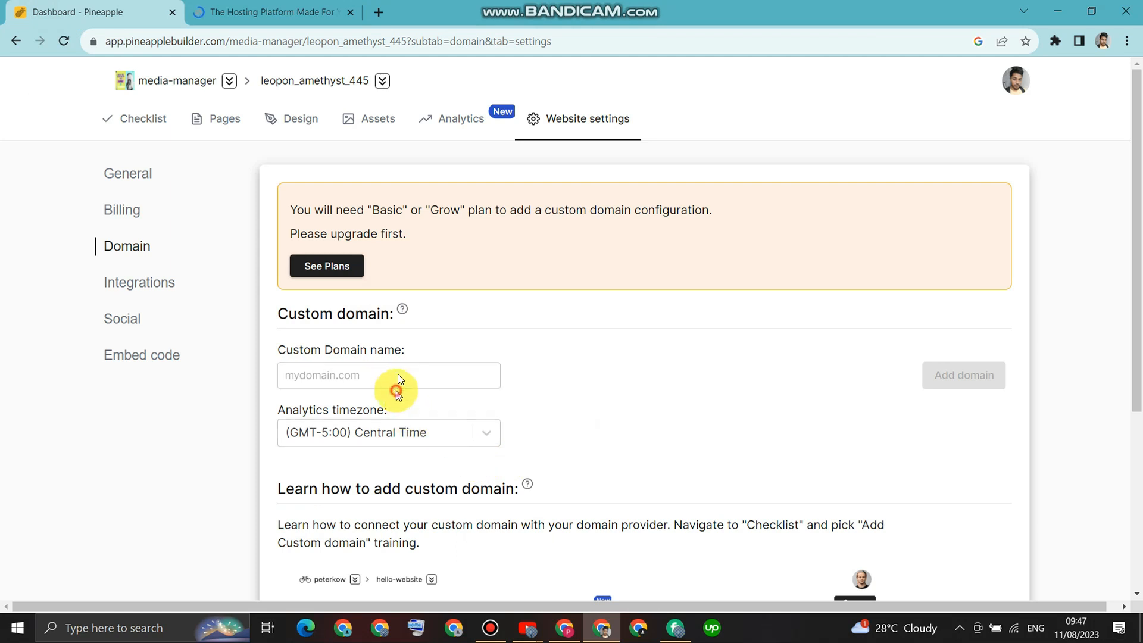
drag(396, 390, 384, 382)
right_click(383, 381)
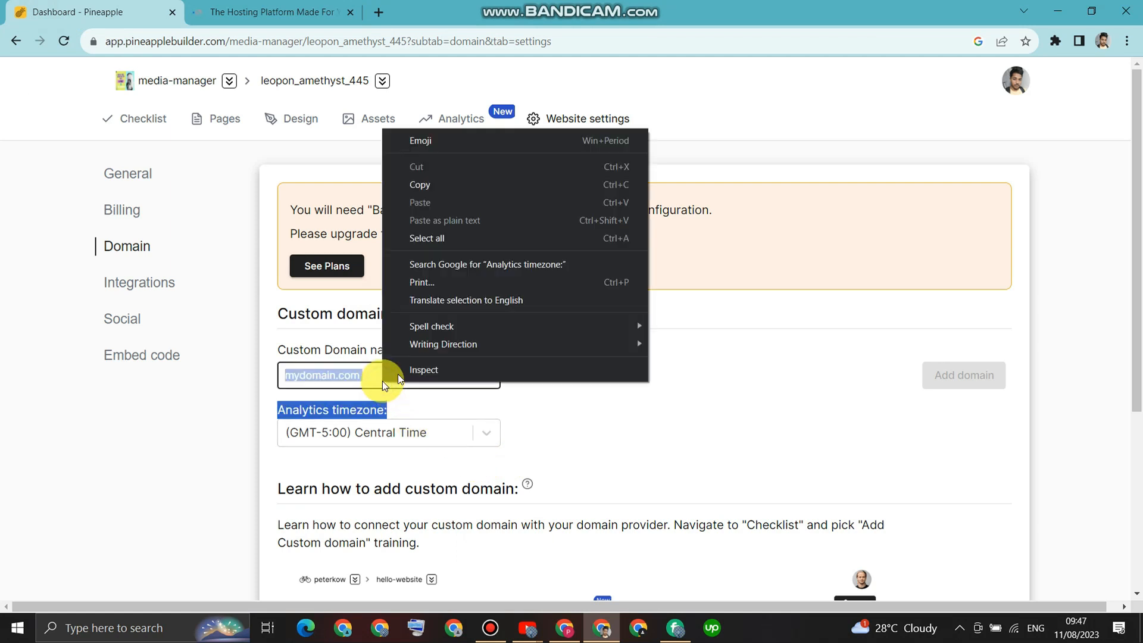
click(357, 380)
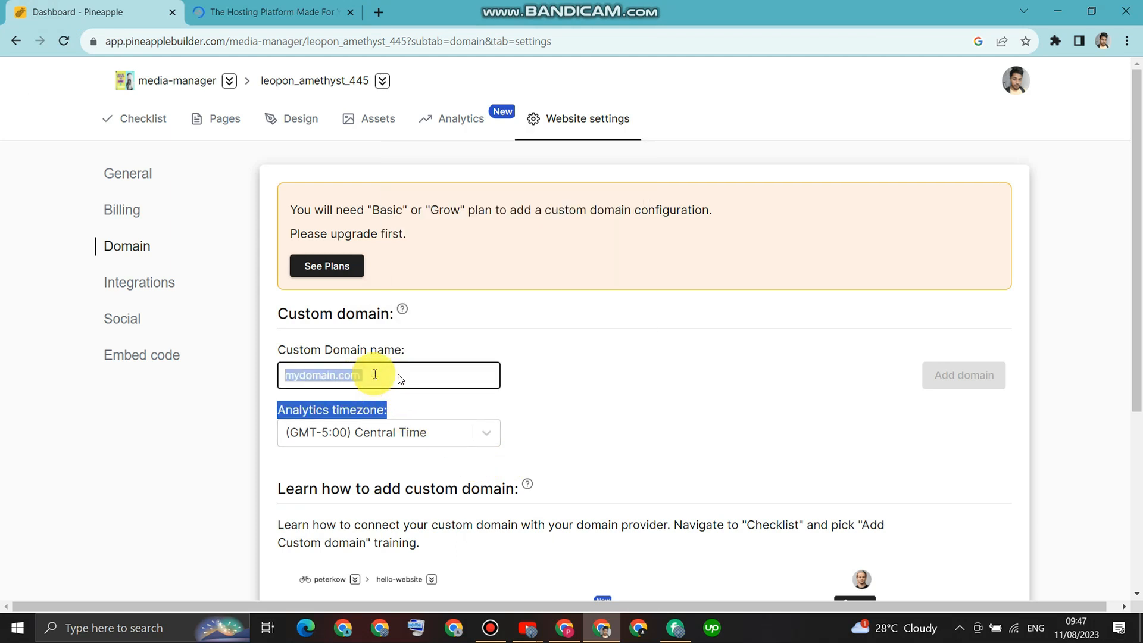
click(375, 374)
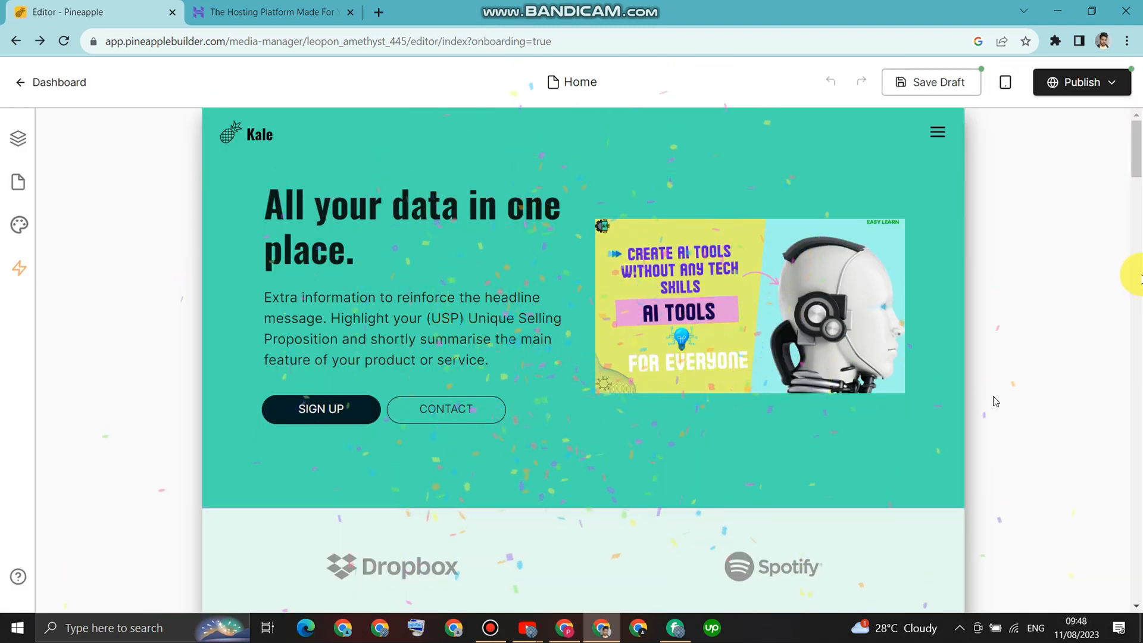
- Review the home page in the website editor from the hero section through the features and testimonials down to the footer
scroll(1096, 317, down, 10)
scroll(1069, 374, up, 10)
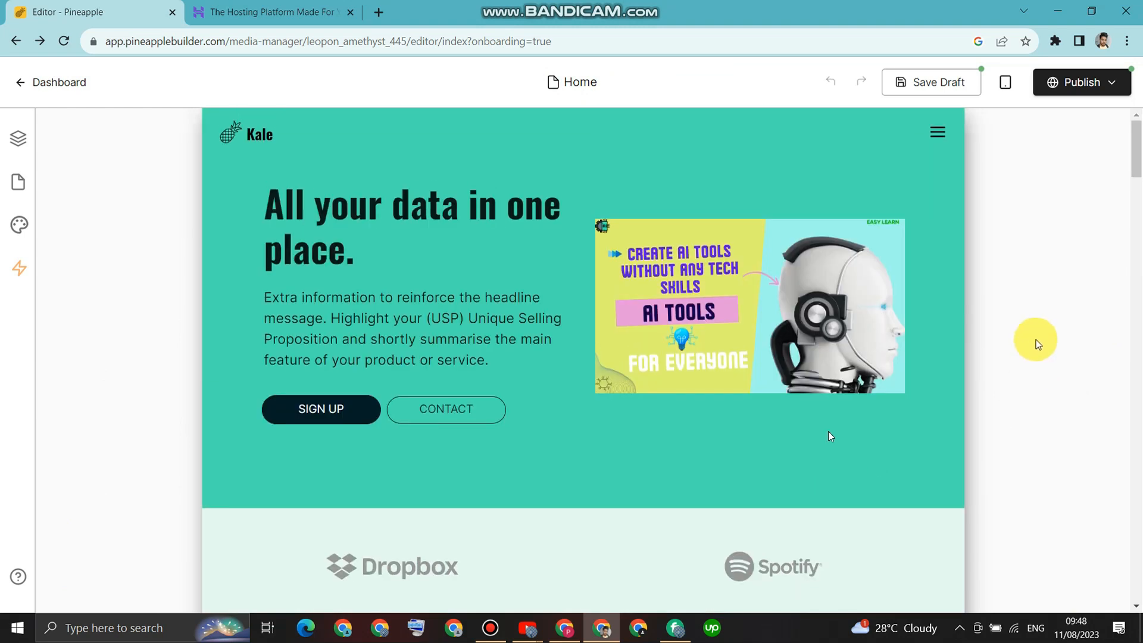
scroll(1036, 340, down, 10)
scroll(1036, 339, down, 15)
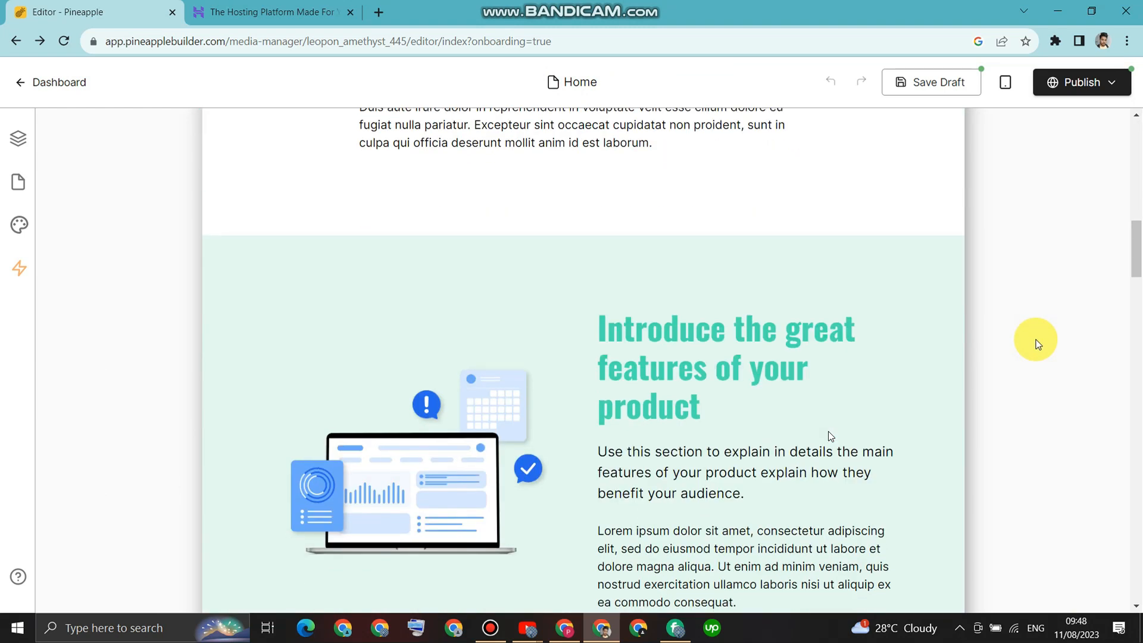
scroll(1036, 339, down, 15)
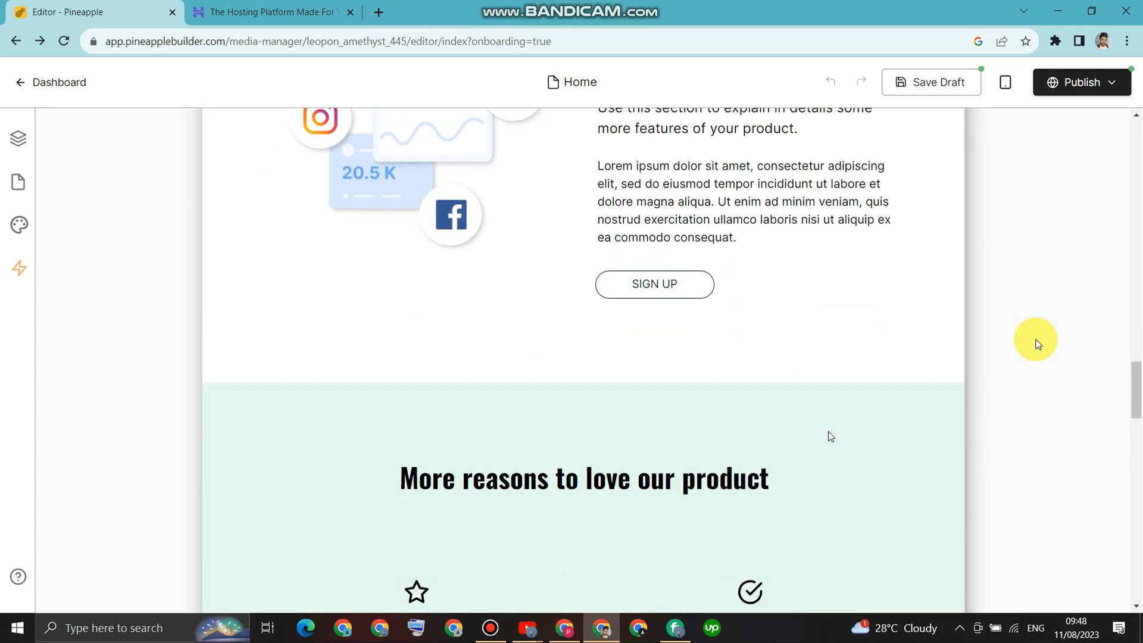
scroll(1031, 342, down, 10)
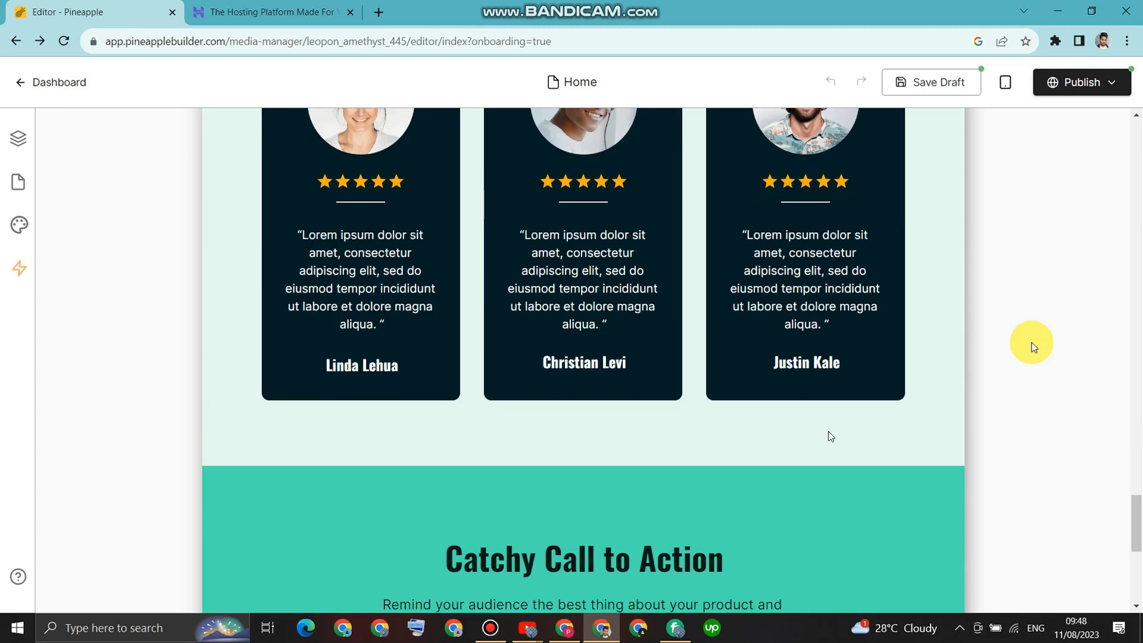
scroll(1025, 348, up, 5)
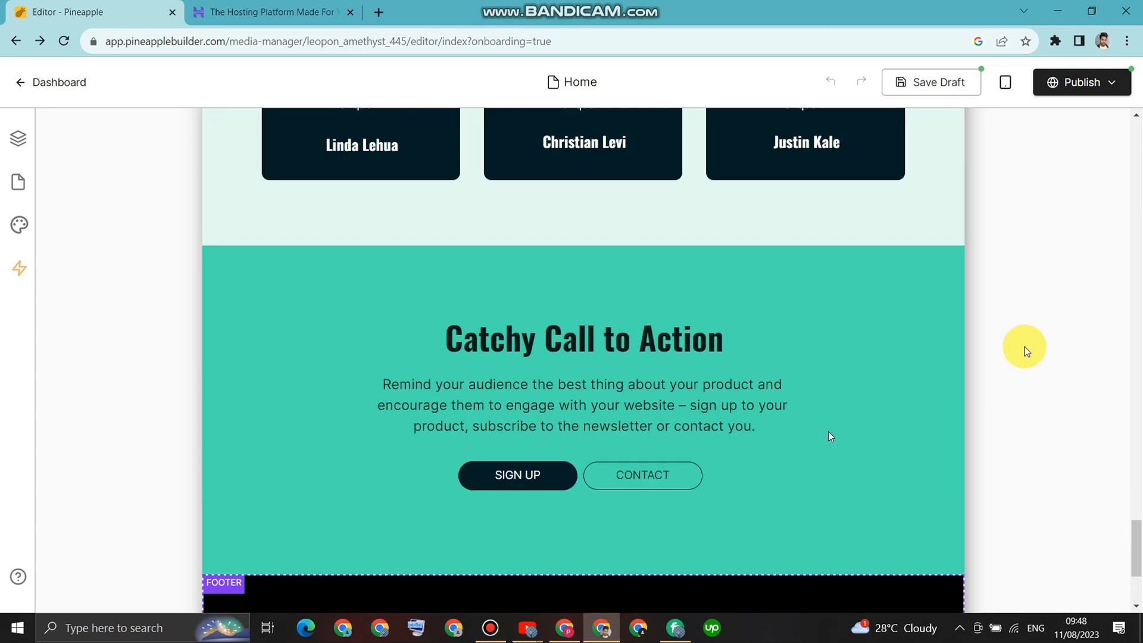
scroll(1017, 357, down, 6)
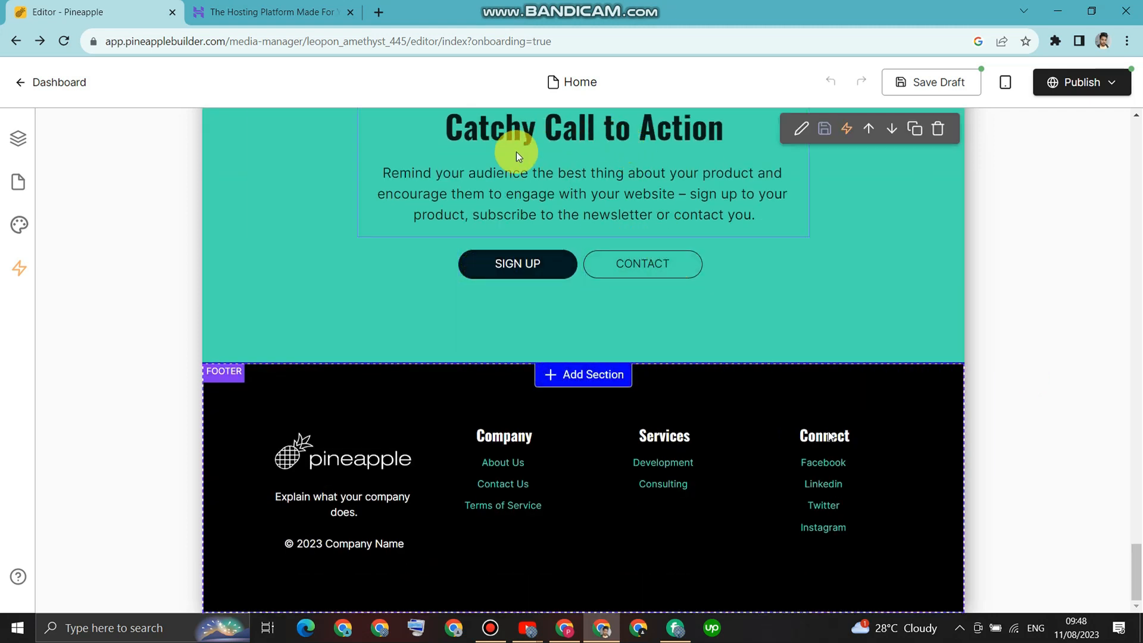
- Look back over the call to action, testimonials and feature sections from the footer up to the hero image
scroll(516, 152, up, 2)
scroll(533, 209, up, 6)
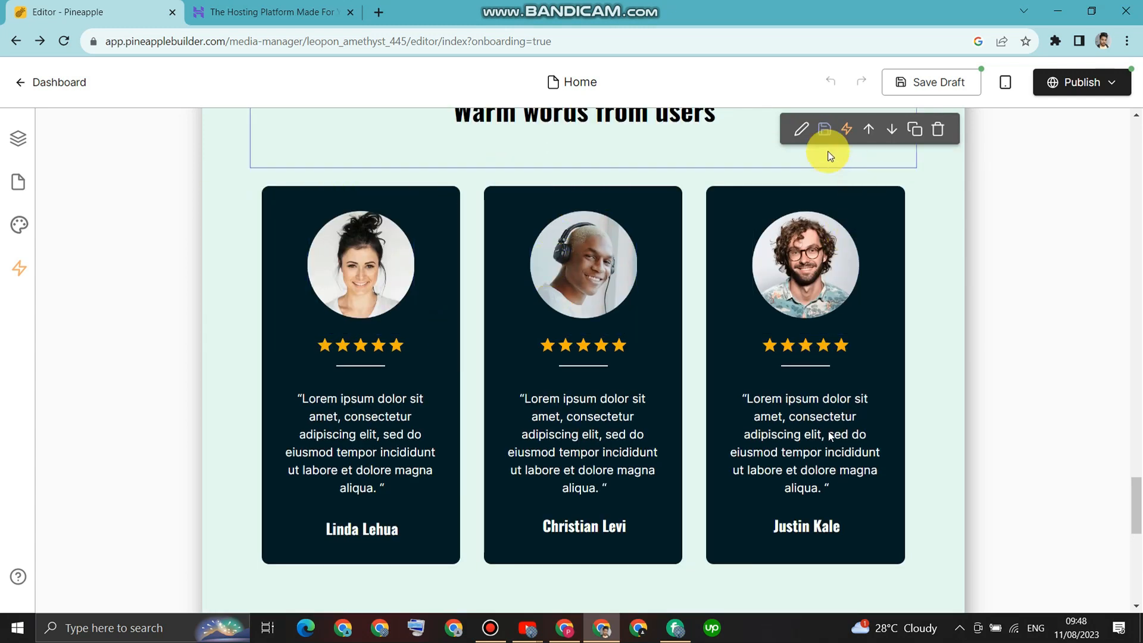
scroll(804, 149, up, 5)
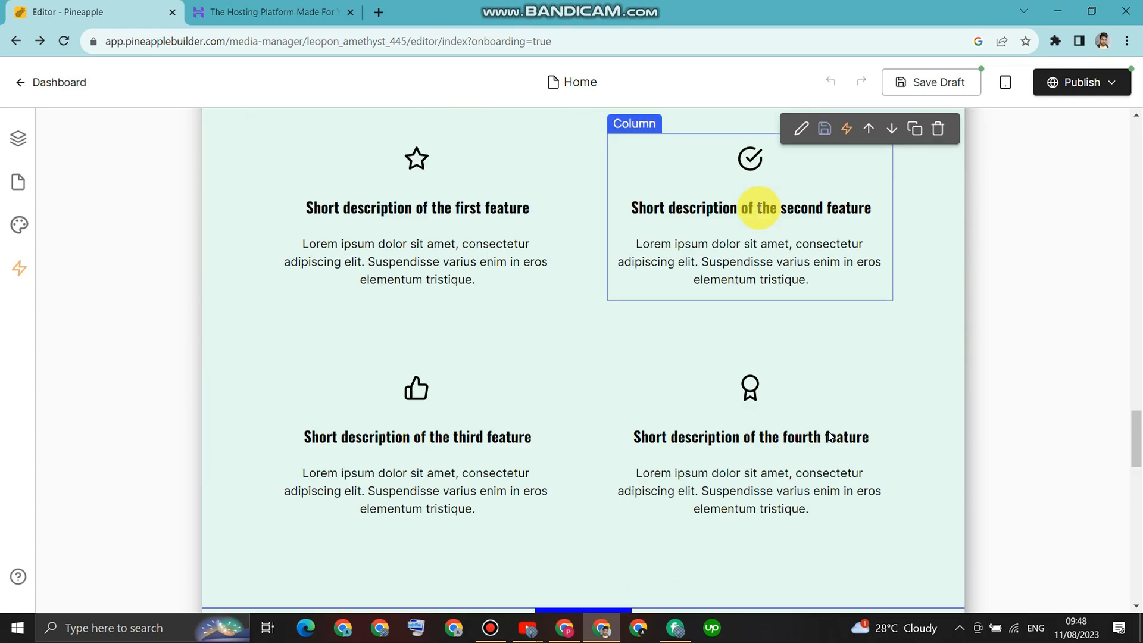
scroll(493, 184, up, 7)
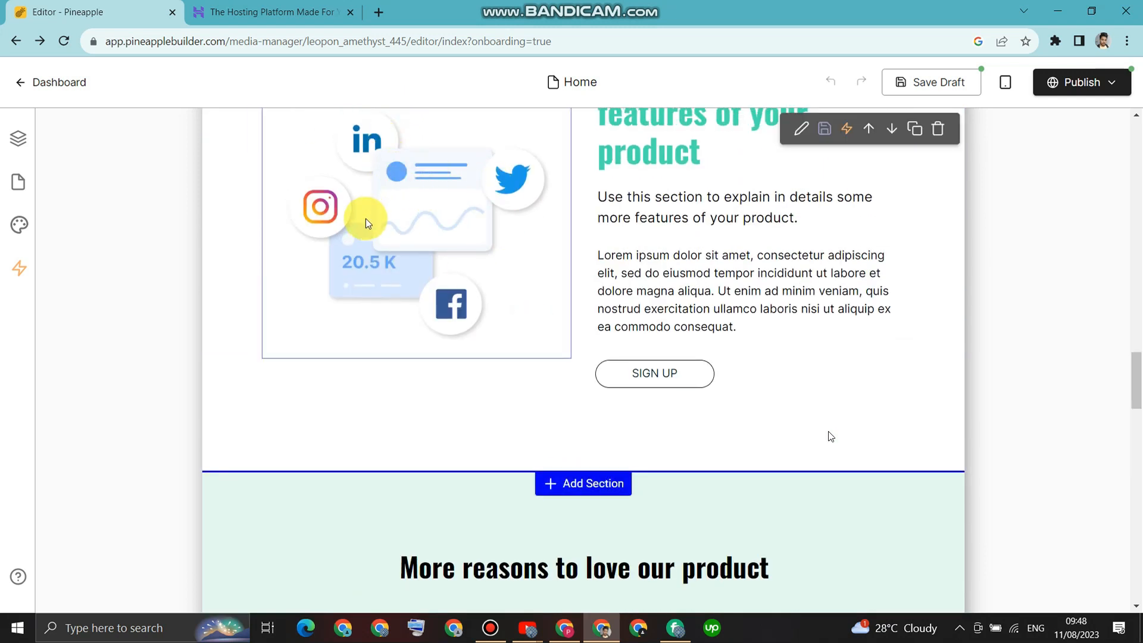
scroll(387, 286, up, 4)
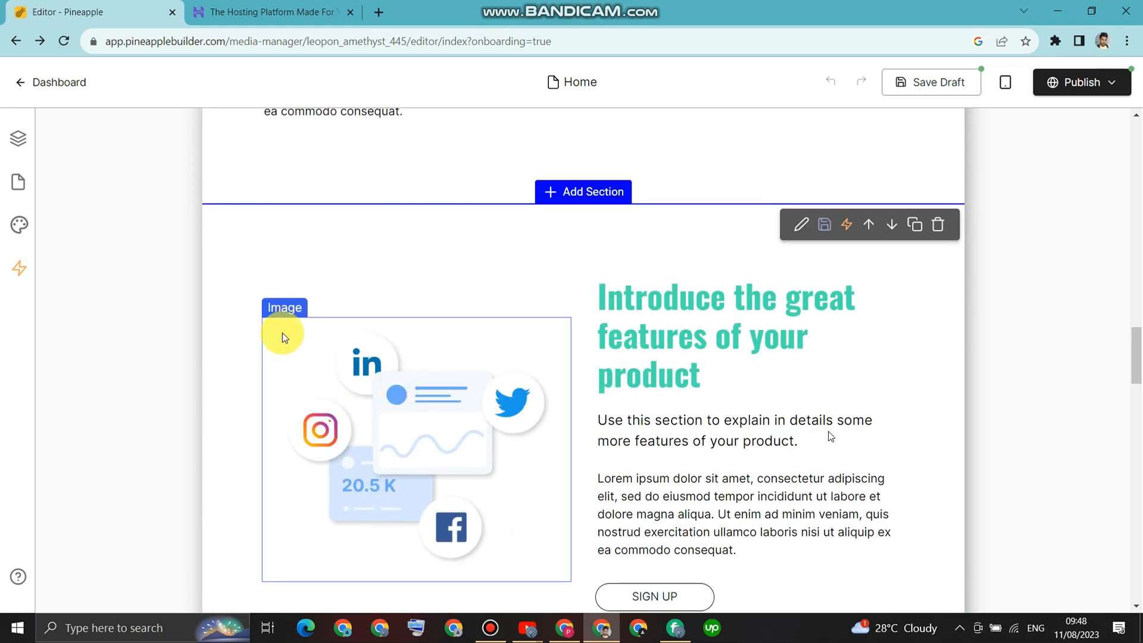
scroll(637, 334, down, 10)
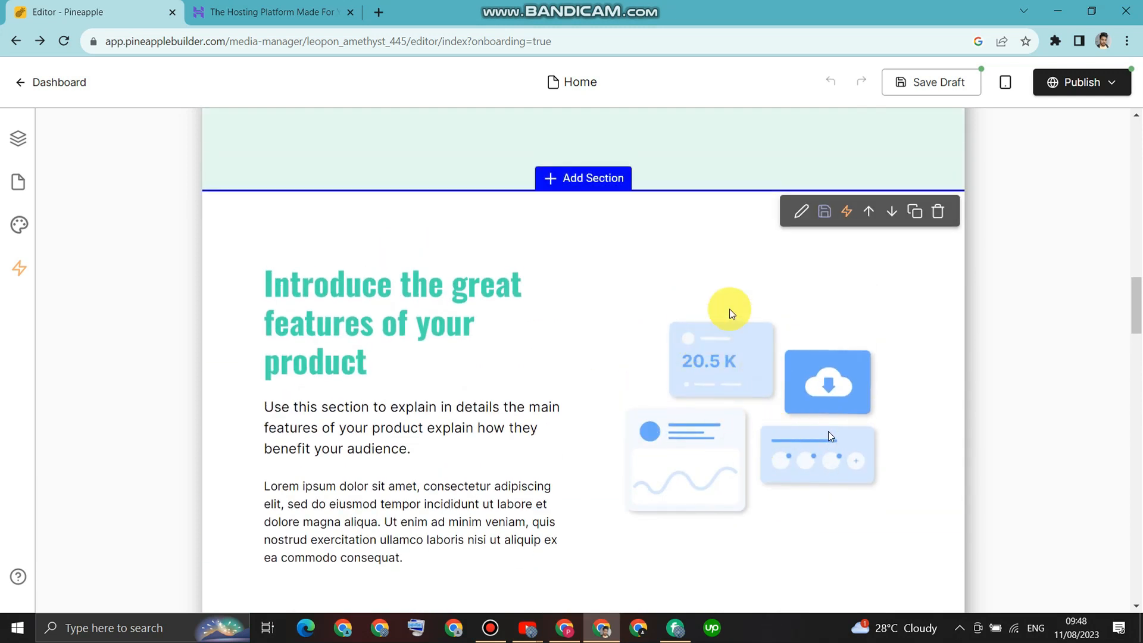
scroll(733, 263, up, 8)
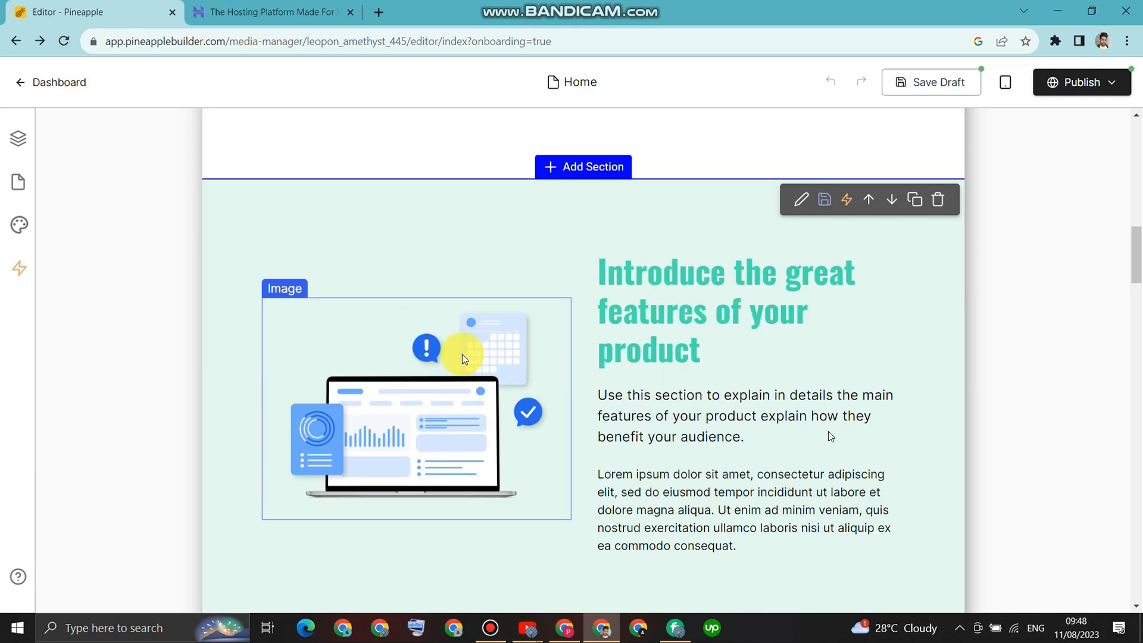
scroll(464, 345, up, 12)
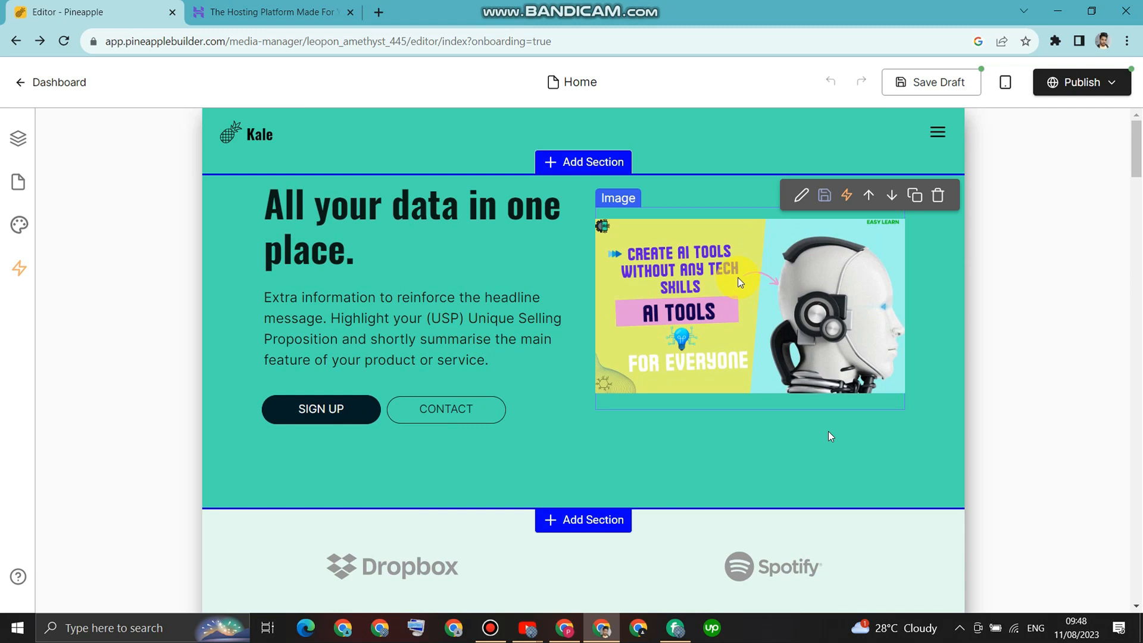